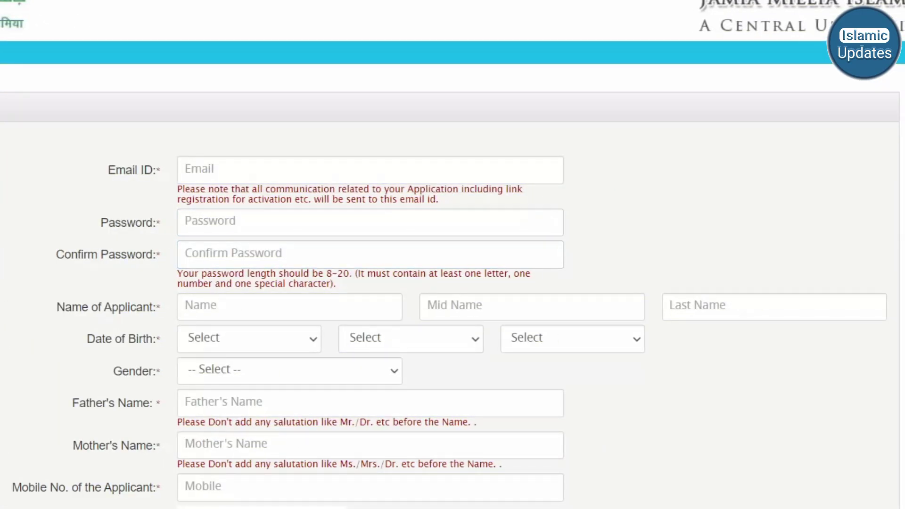
- Step through the password confirmation, name and date-of-birth fields without entering anything
left_click(370, 254)
left_click(289, 307)
left_click(532, 307)
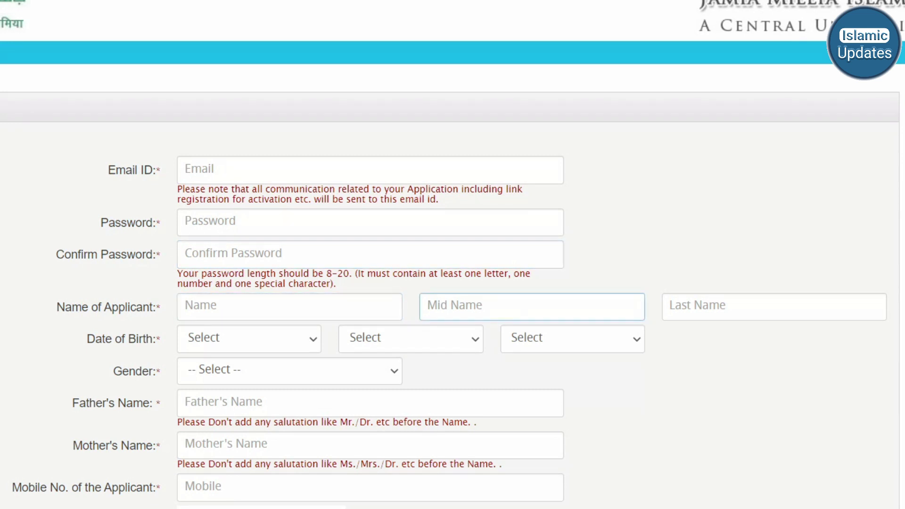
left_click(774, 307)
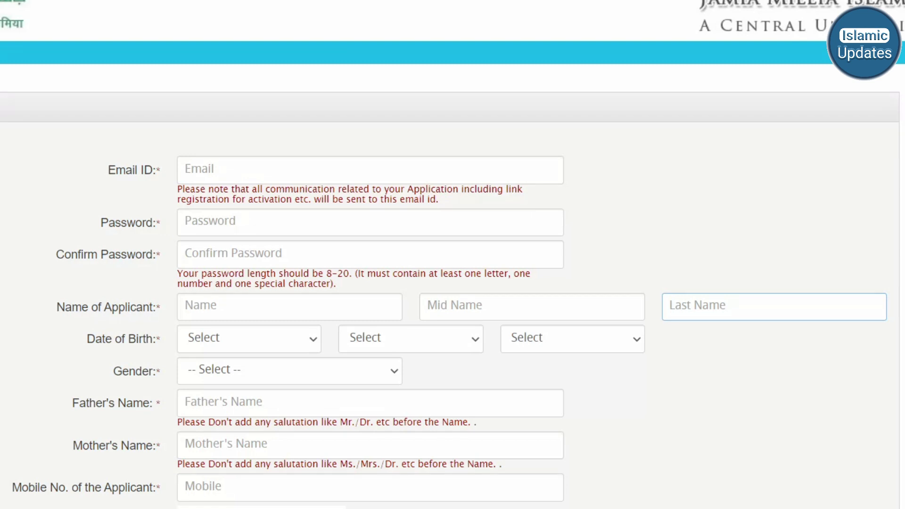
left_click(289, 371)
left_click(249, 339)
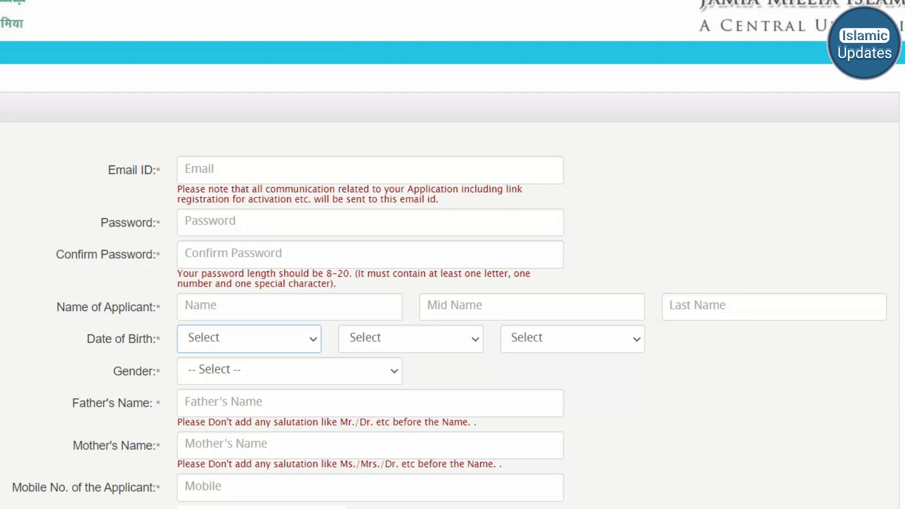
left_click(249, 339)
left_click(410, 339)
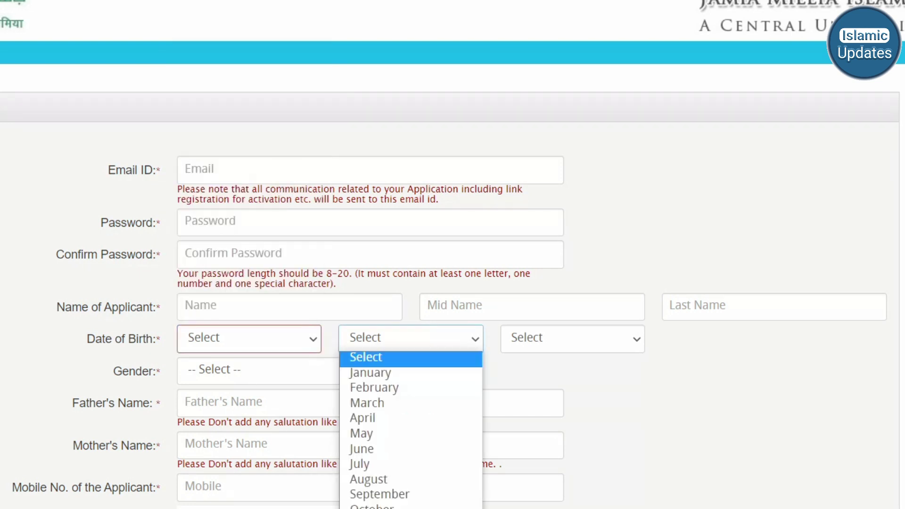
left_click(572, 339)
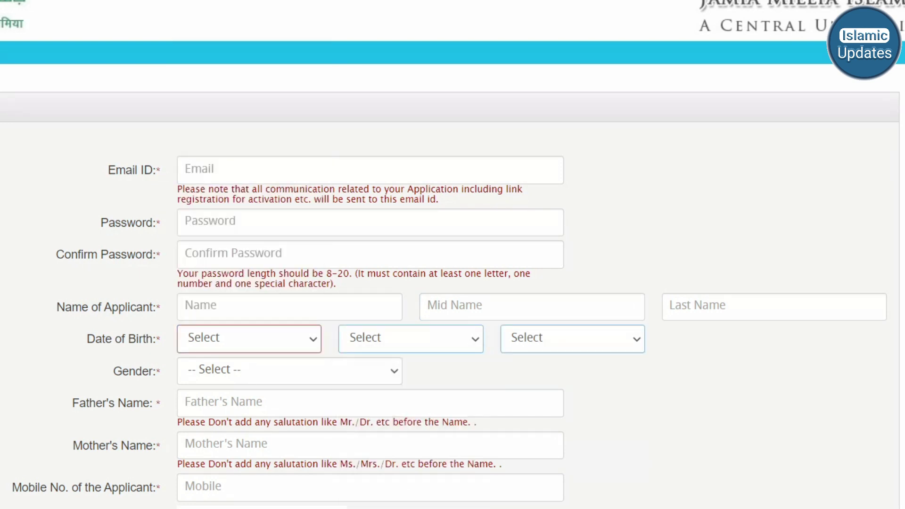
left_click(572, 339)
- Pass over the gender, parents' names and mobile fields to the captcha box, leaving them blank
left_click(289, 371)
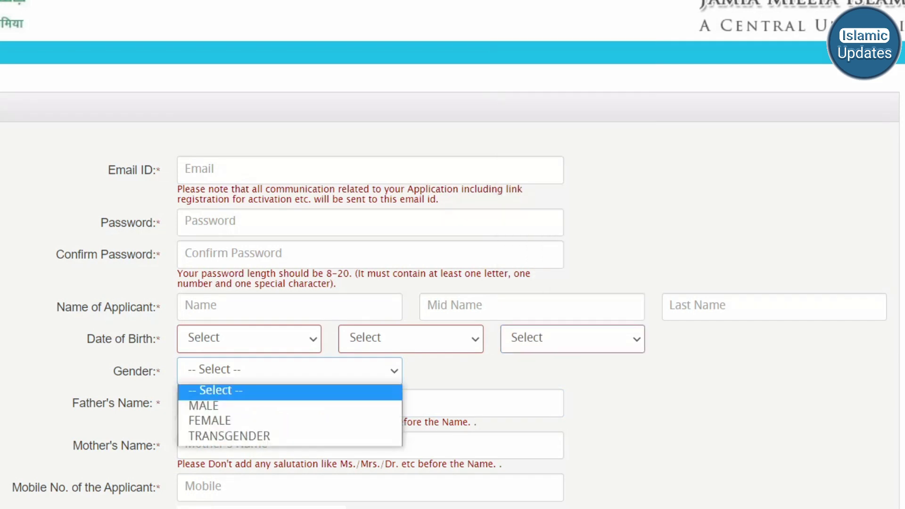
key("Escape")
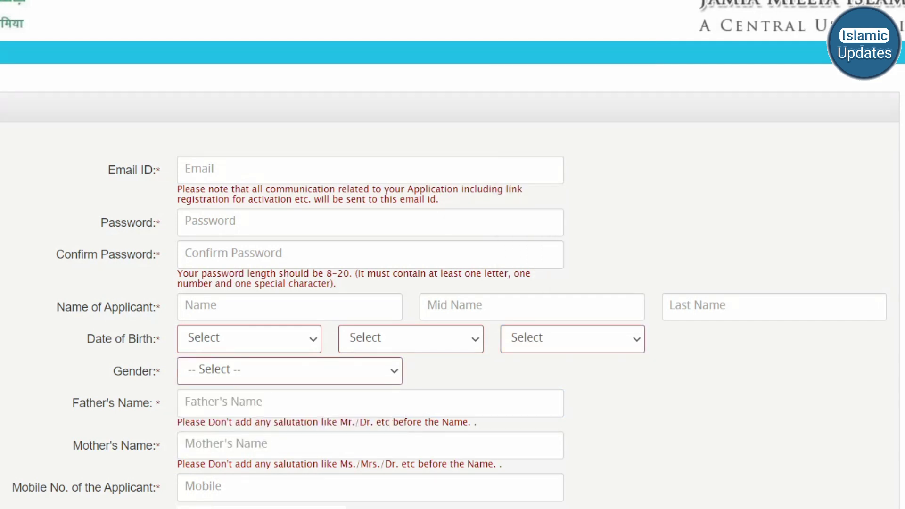
left_click(185, 403)
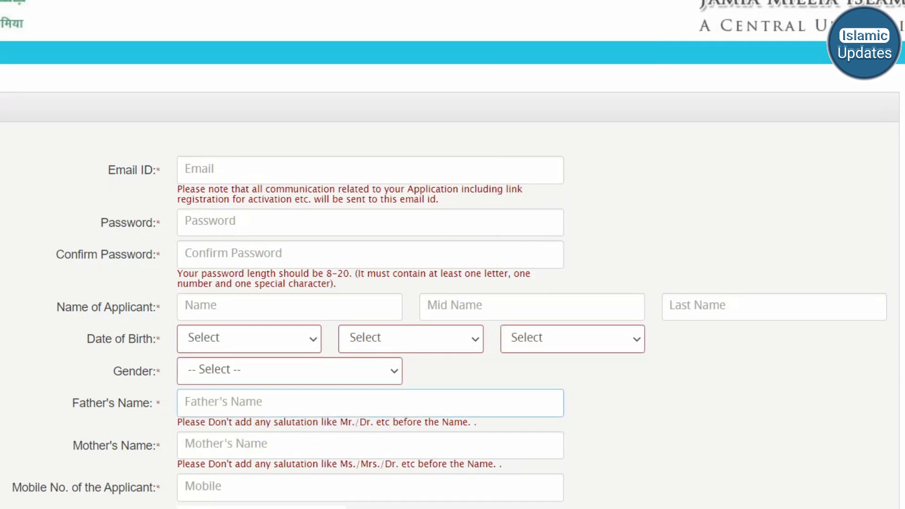
left_click(185, 445)
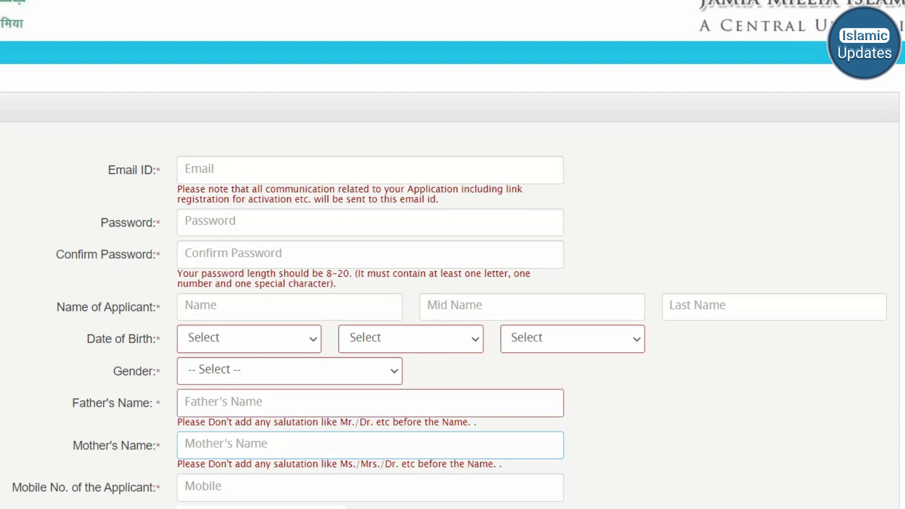
left_click(185, 486)
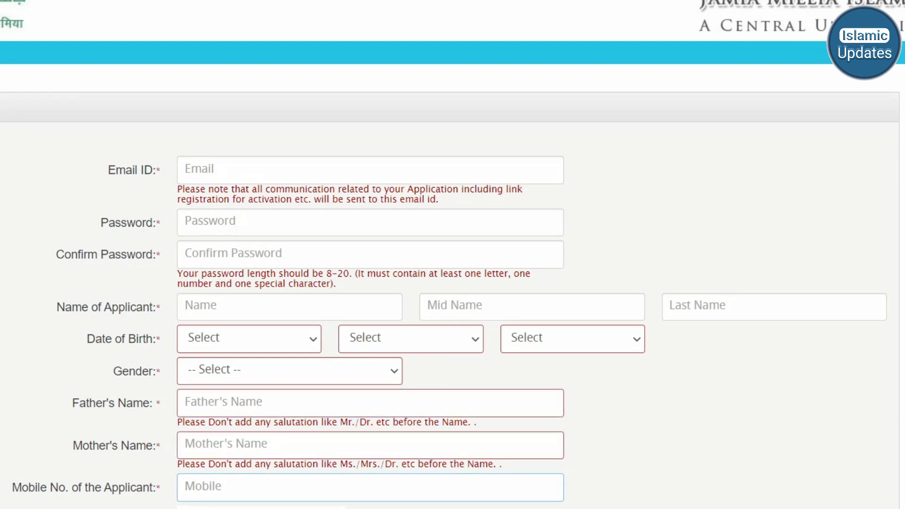
scroll(450, 287, "down", 3)
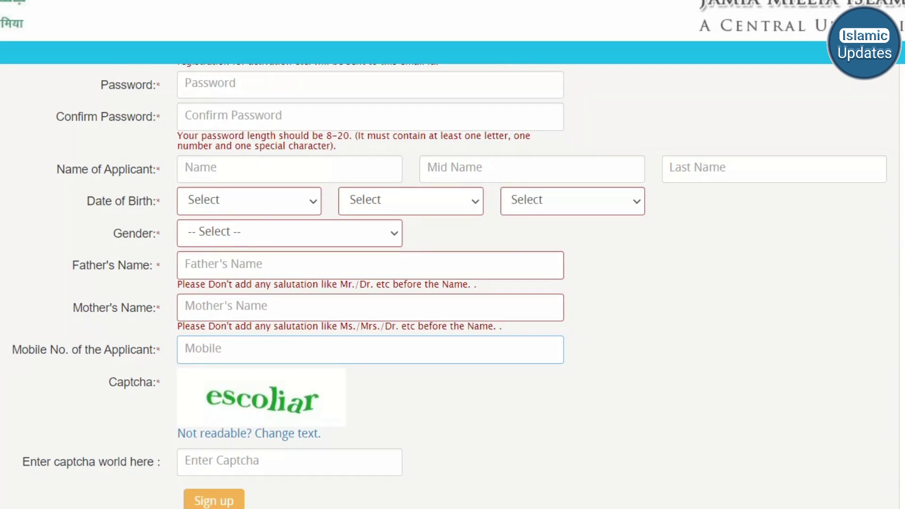
left_click(221, 462)
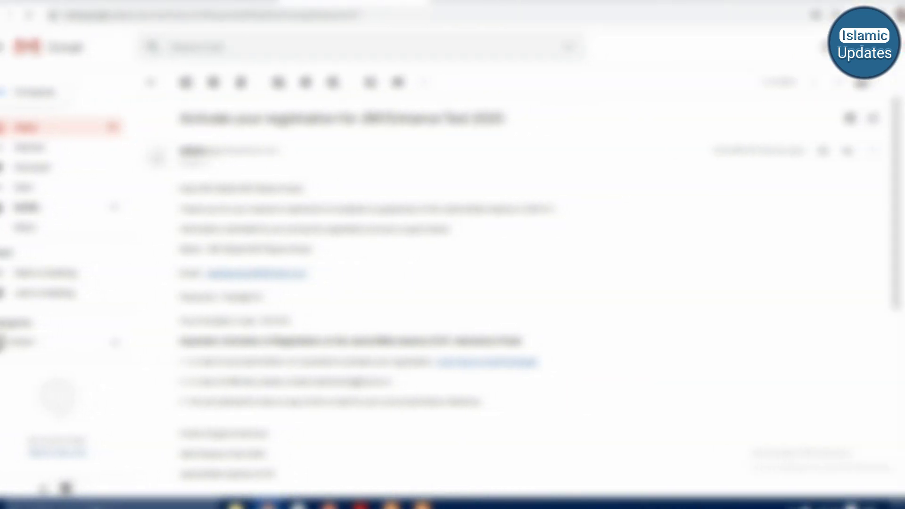
- Select the activation link text in the JMI Entrance Test 2020 email, then deselect it
left_click_drag(337, 362, 536, 361)
left_click(536, 362)
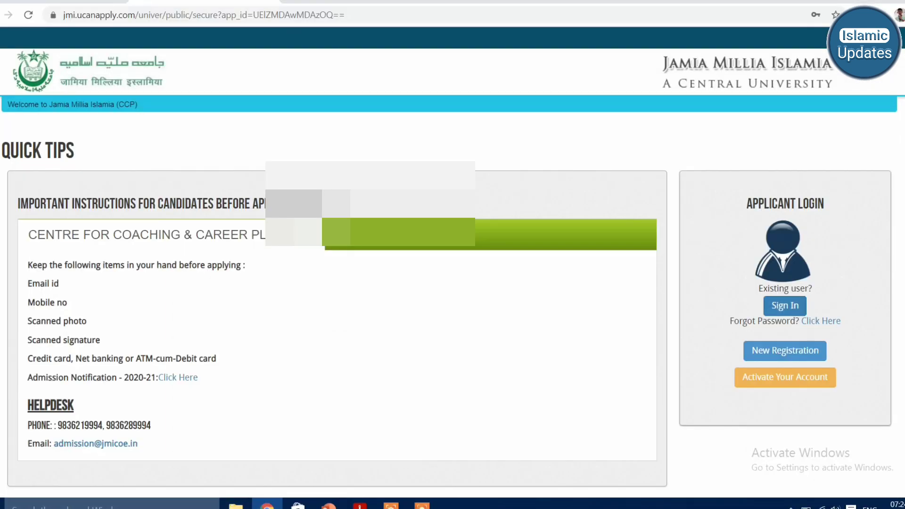
- Sign in to the applicant portal using Chrome's saved email and password
left_click(784, 306)
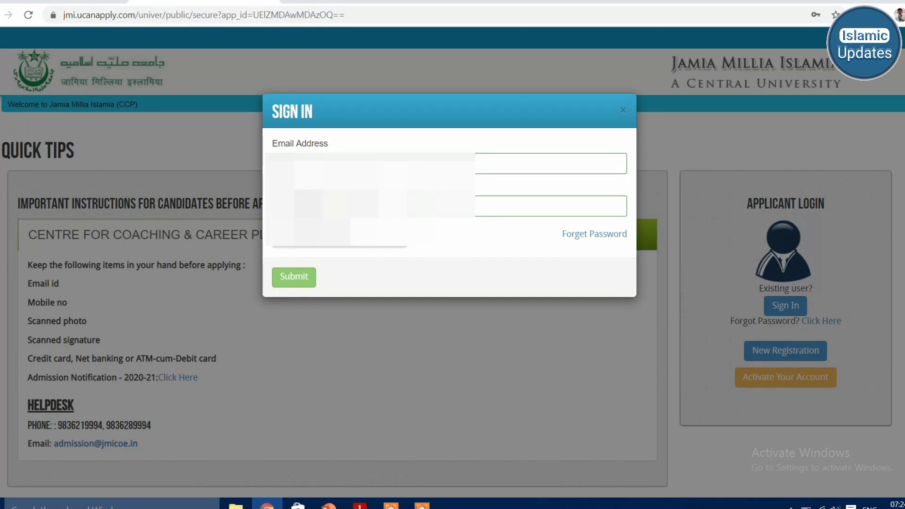
key("Down")
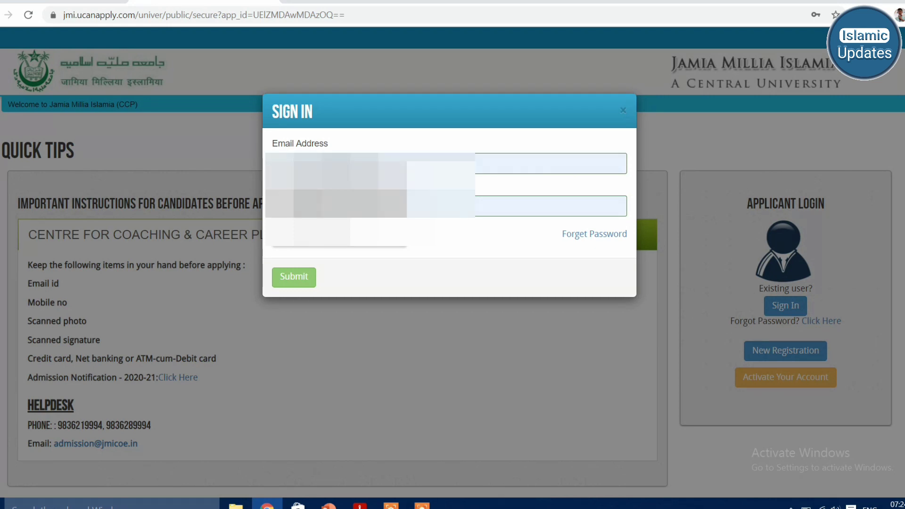
key("Return")
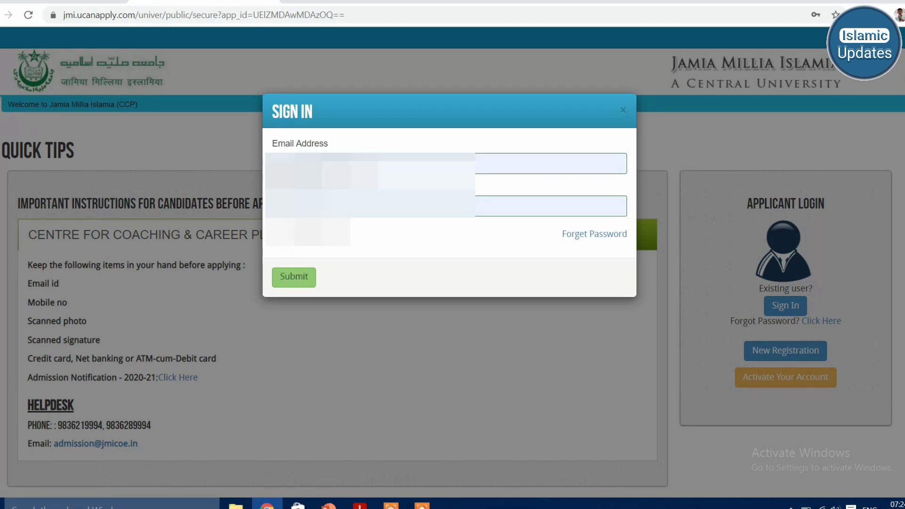
key("Return")
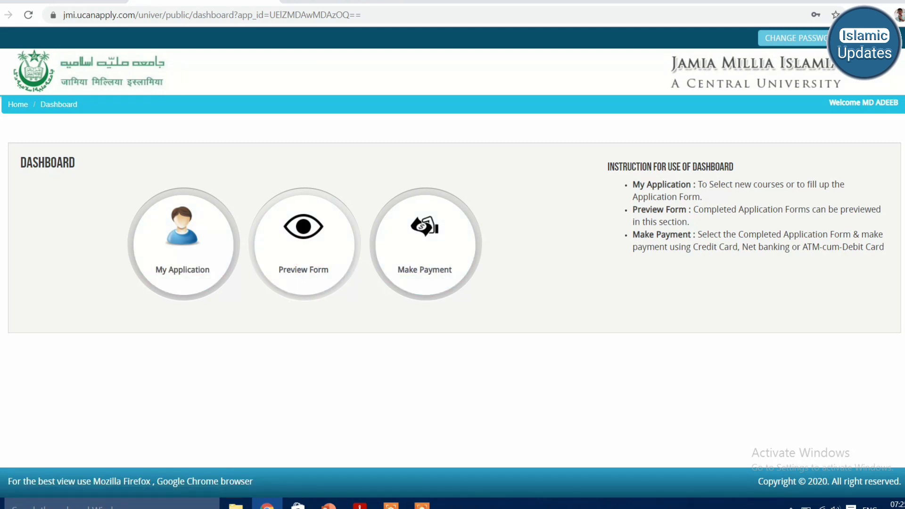
- Choose CENTRE FOR COACHING & CAREER PLANNING as course type and name, confirm eligibility, and add it
left_click(183, 242)
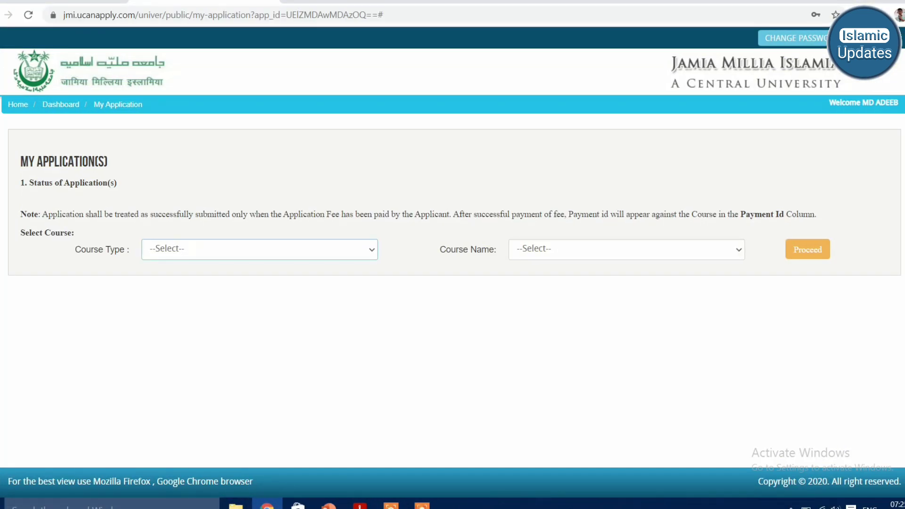
left_click(259, 250)
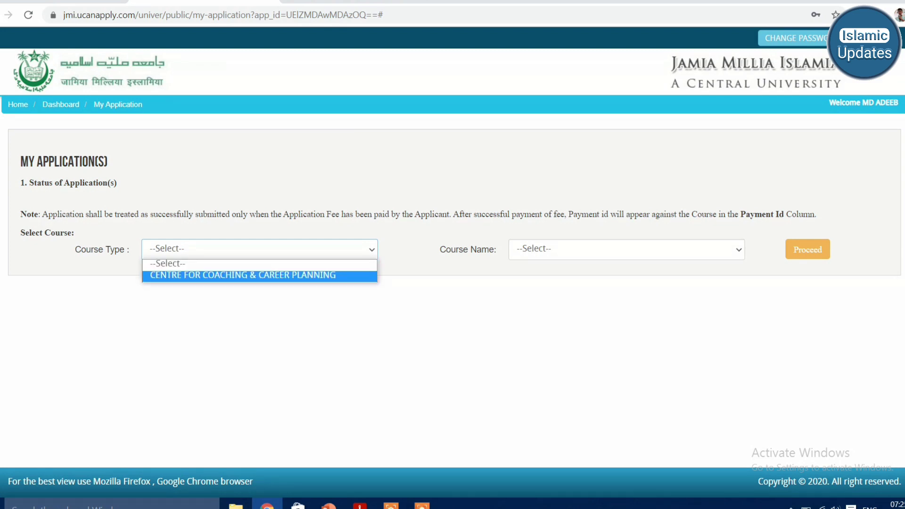
left_click(243, 274)
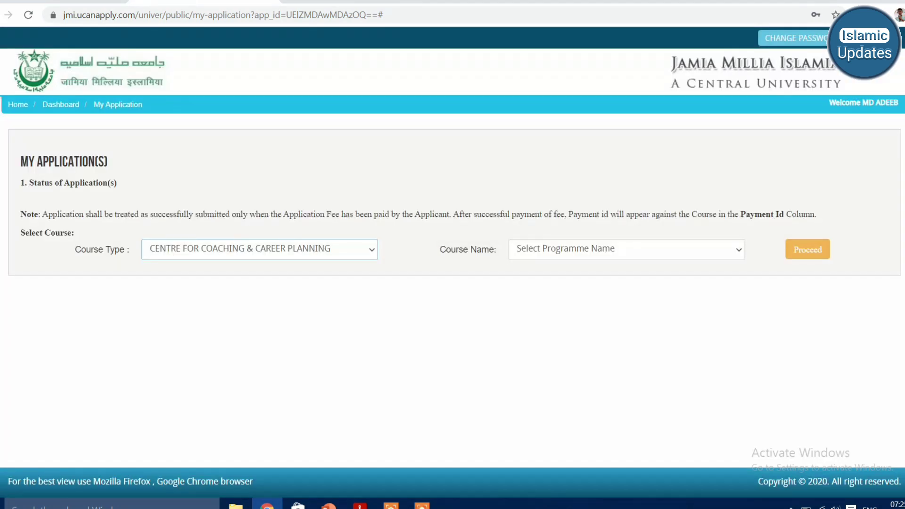
left_click(627, 249)
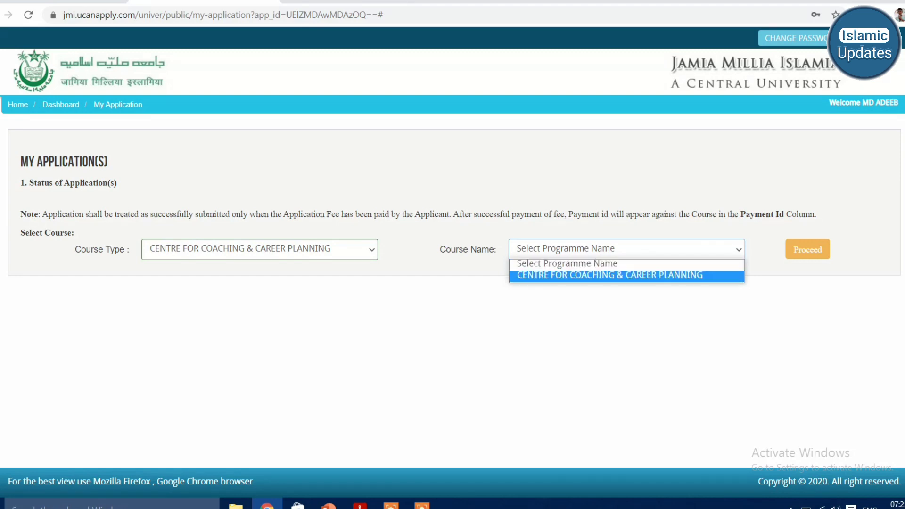
left_click(609, 275)
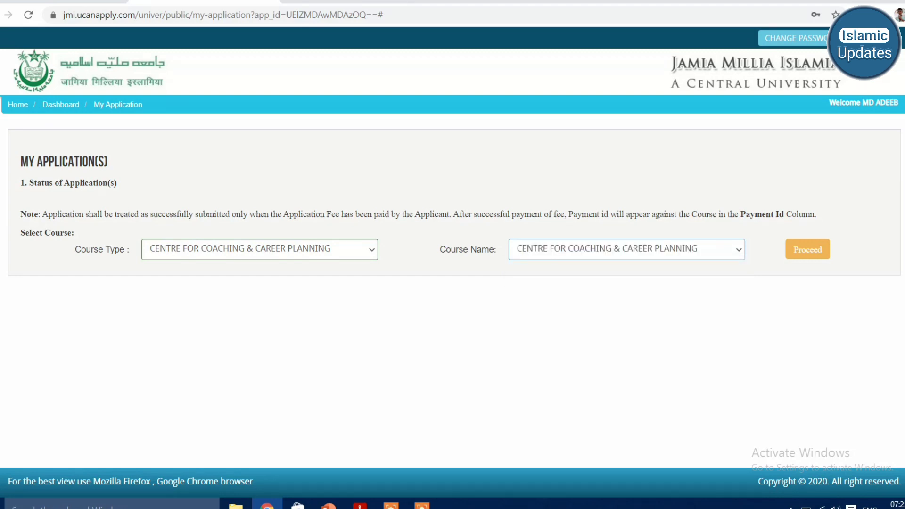
left_click(807, 249)
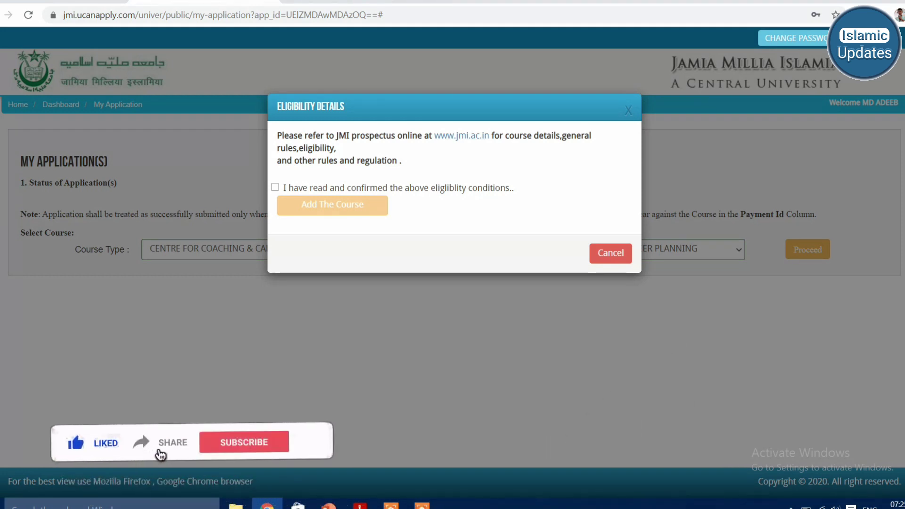
left_click(274, 187)
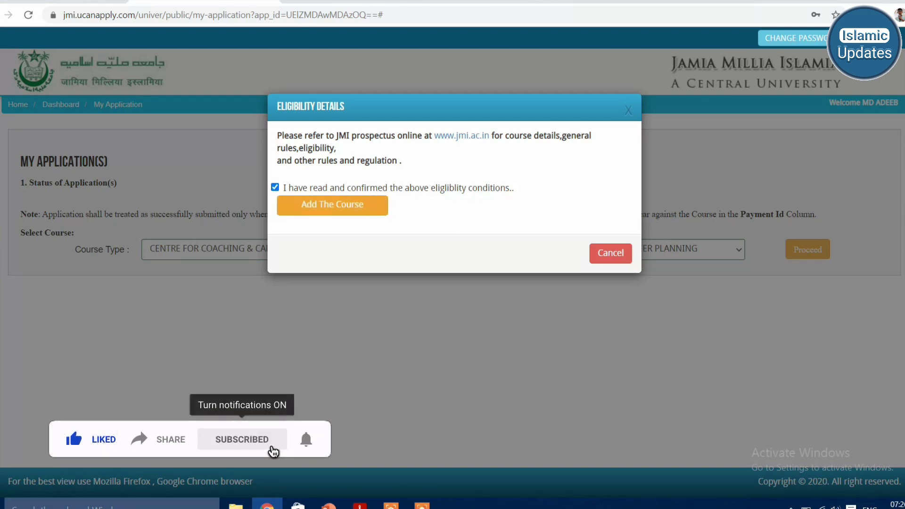
left_click(332, 205)
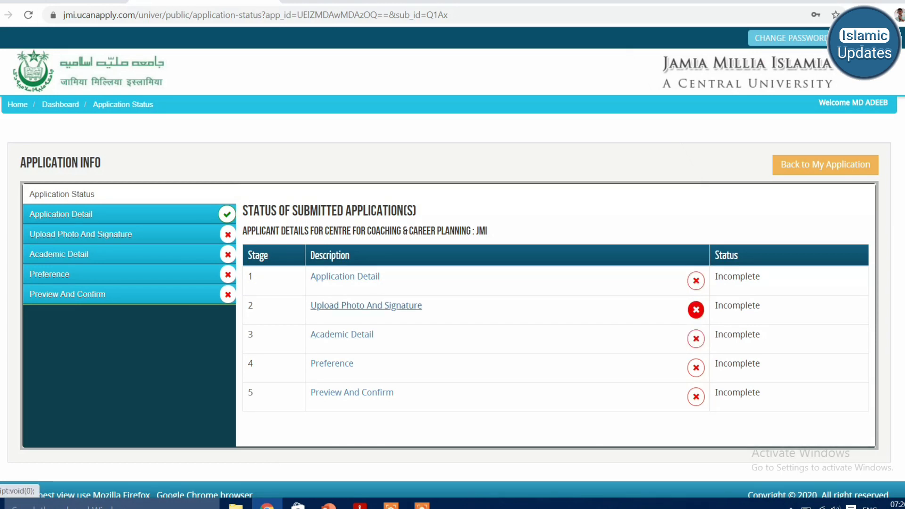
- Open the Application Detail form and set Category to OBC
left_click(345, 276)
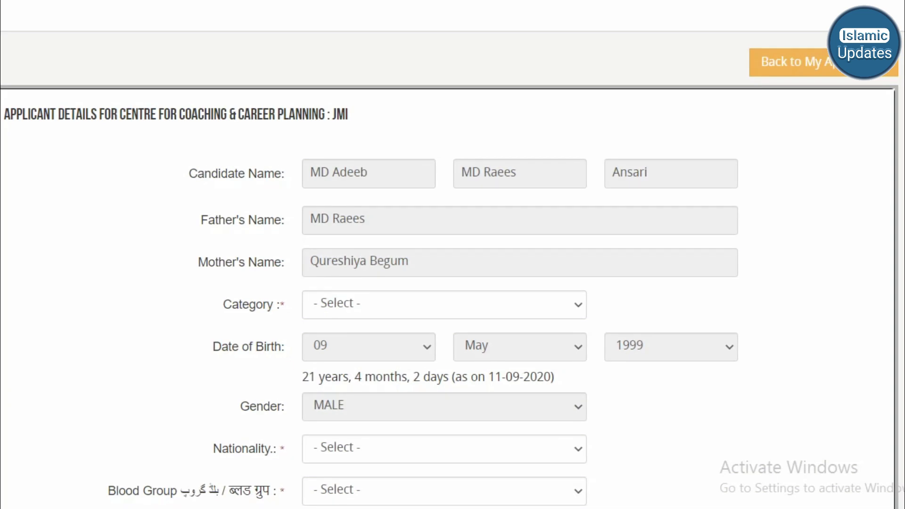
left_click(444, 304)
scroll(452, 254, "down", 3)
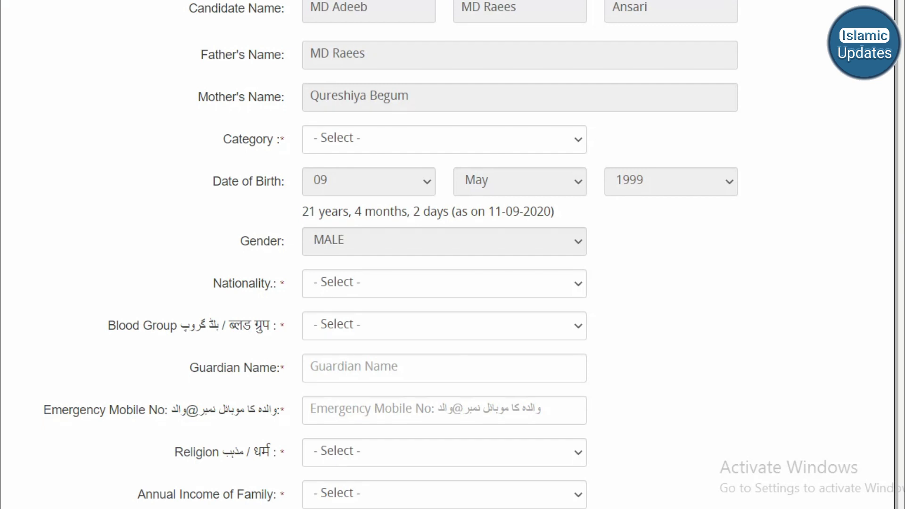
key("alt+Down")
key("Down")
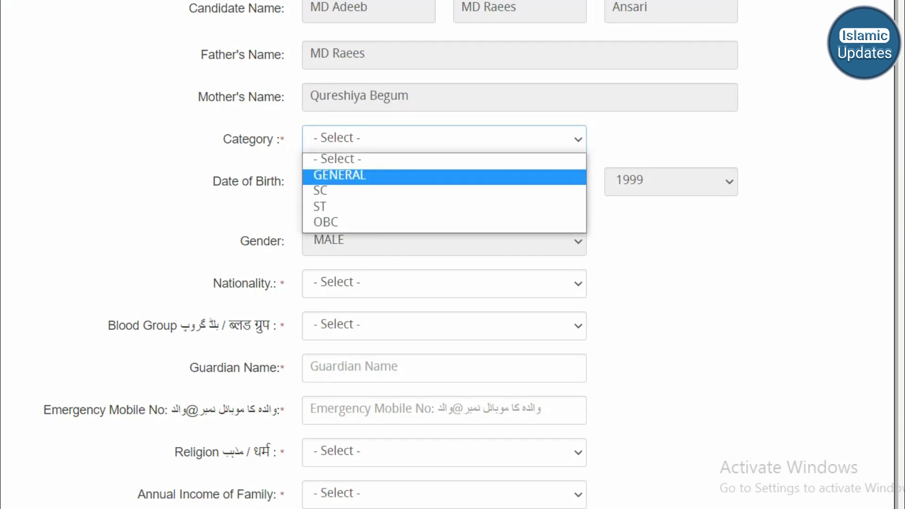
key("Down")
key("Down")
key("Down")
key("Return")
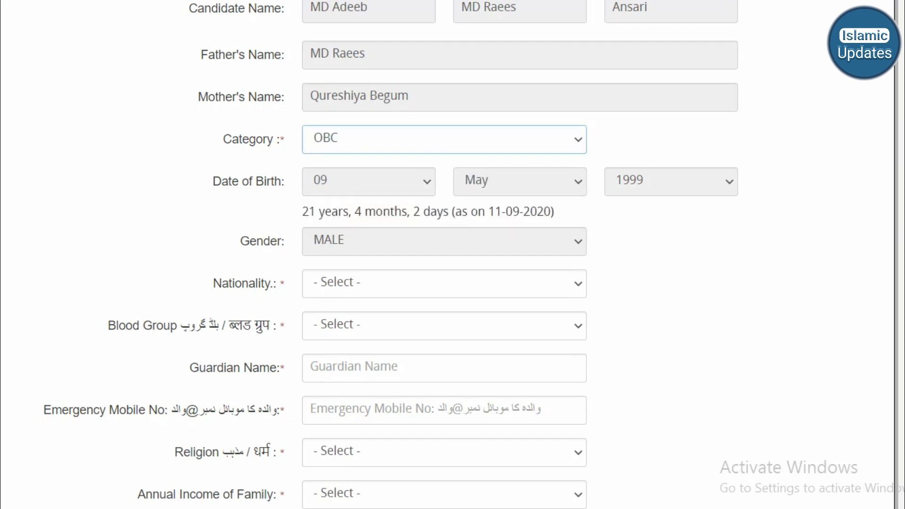
- Set nationality to Indian and blood group to B+, and enter the guardian's name
left_click(443, 283)
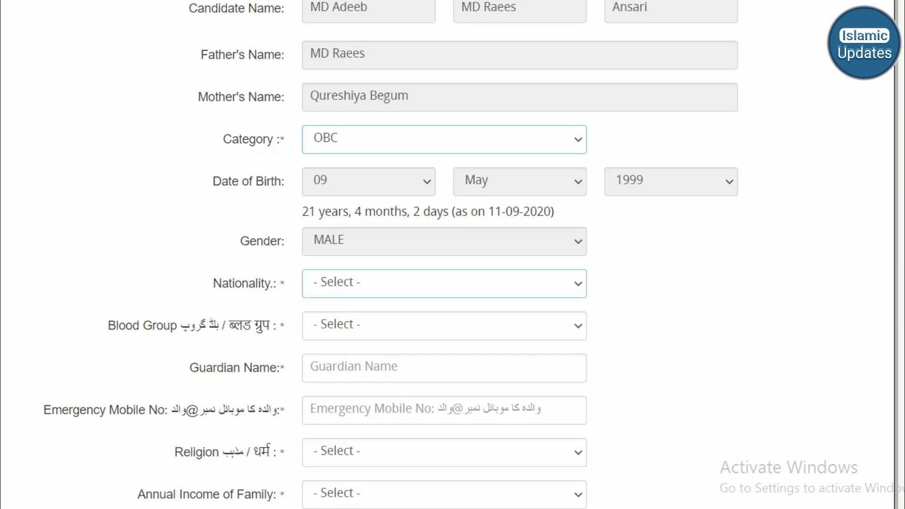
key("alt+Down")
key("Down")
key("Return")
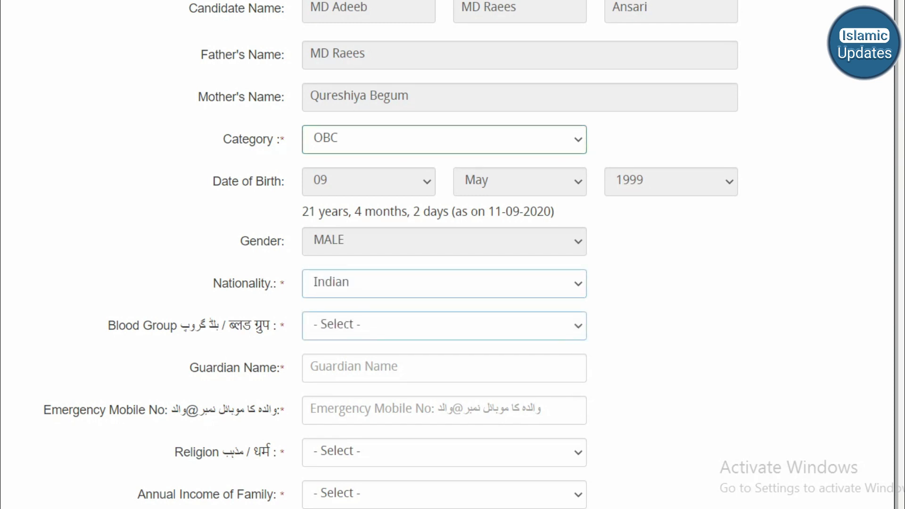
key("alt+Down")
key("Down")
key("Down")
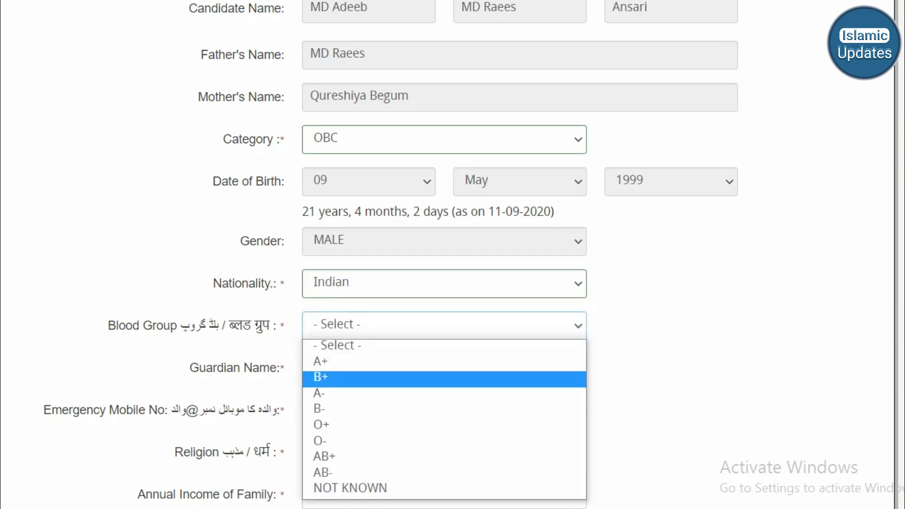
key("Return")
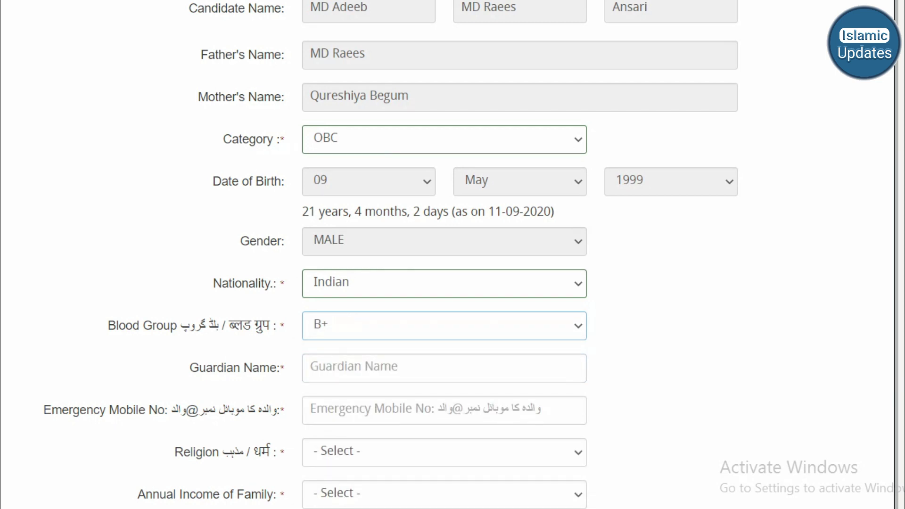
scroll(453, 255, "down", 5)
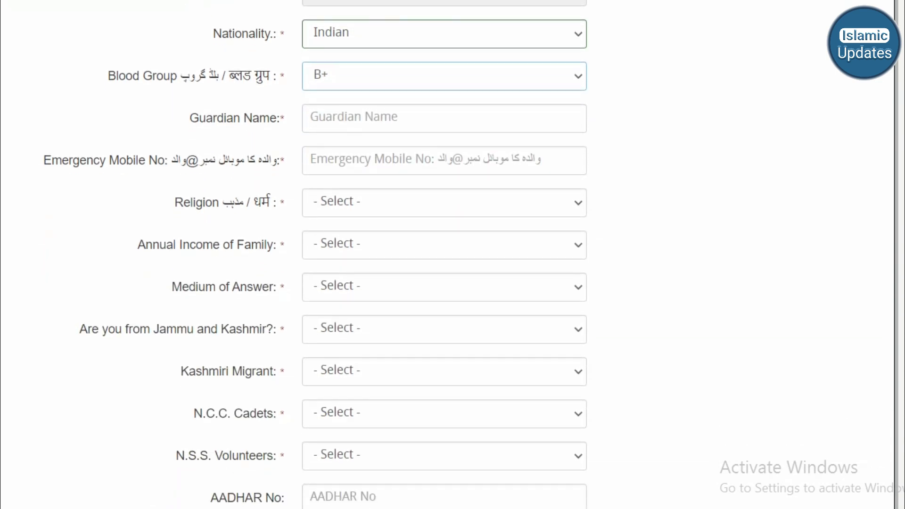
left_click(330, 118)
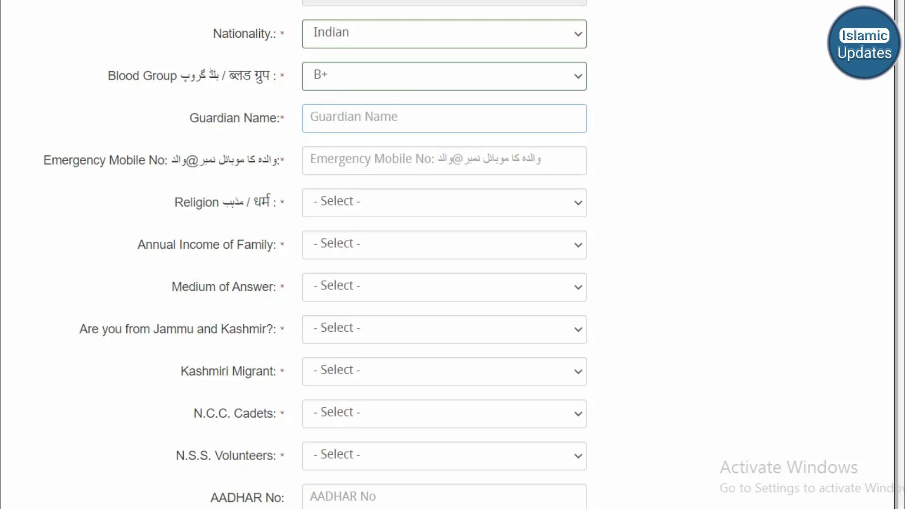
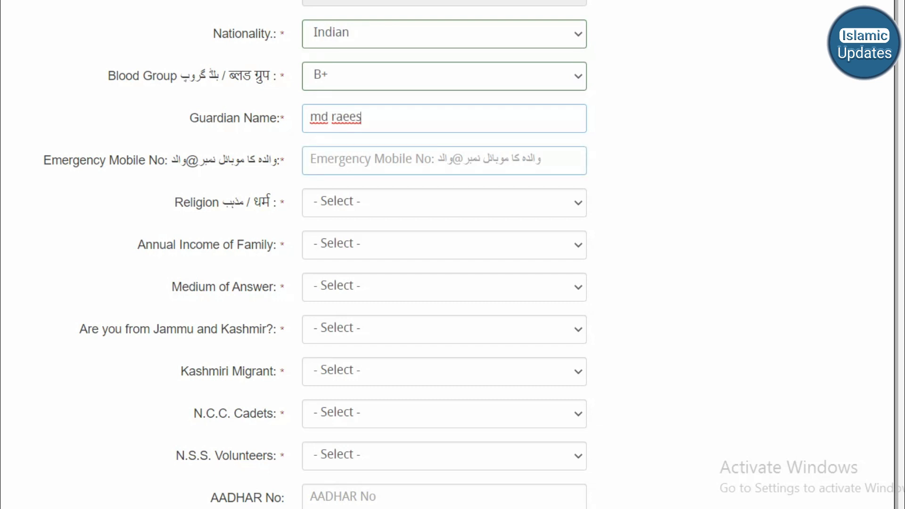
- Set religion to ISLAM, family income to Upto 1 lacs, and medium of answer to English
left_click(443, 202)
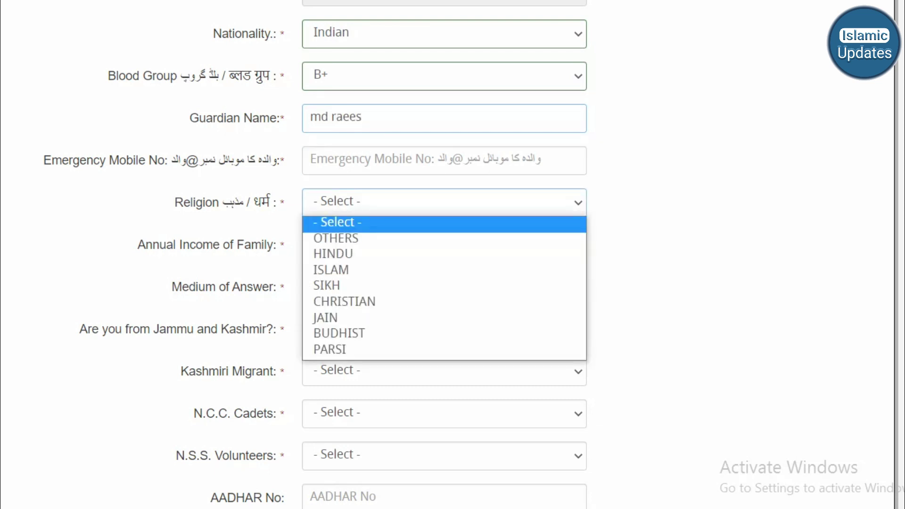
key("Down")
key("Return")
key("Tab")
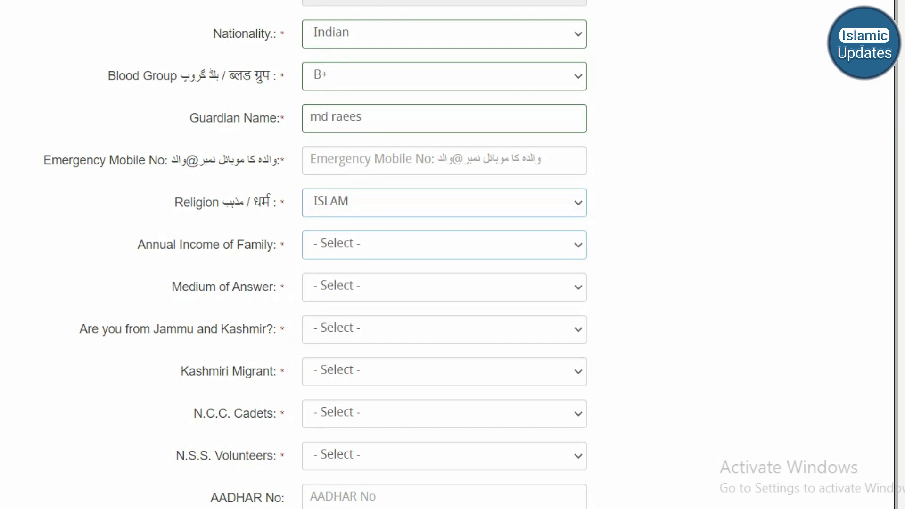
key("alt+Down")
key("Down")
key("Down")
key("Up")
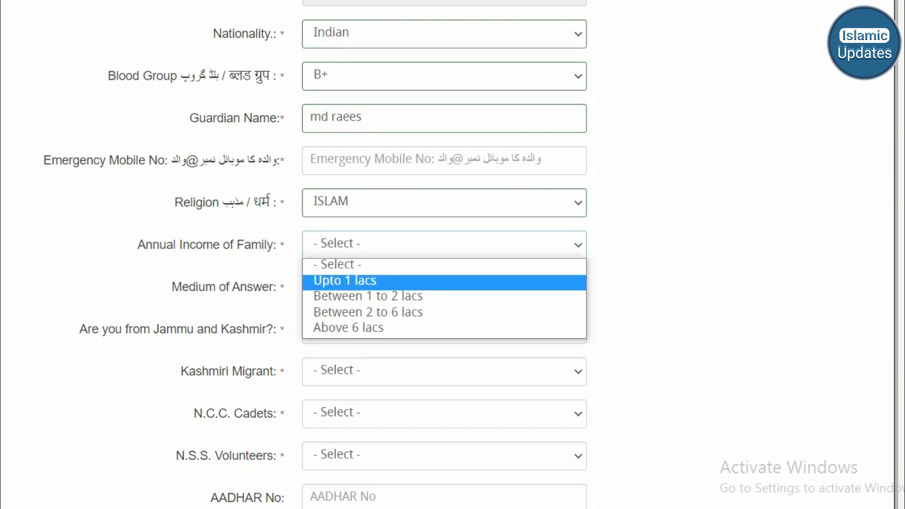
key("Return")
key("Tab")
key("alt+Down")
key("Down")
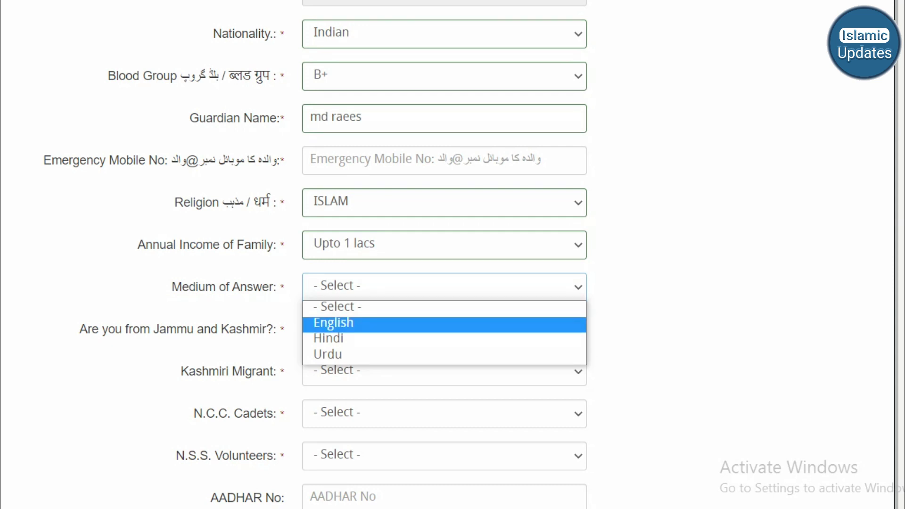
key("Down")
key("Up")
key("Return")
- Answer Yes to the Jammu and Kashmir question
key("Tab")
key("alt+Down")
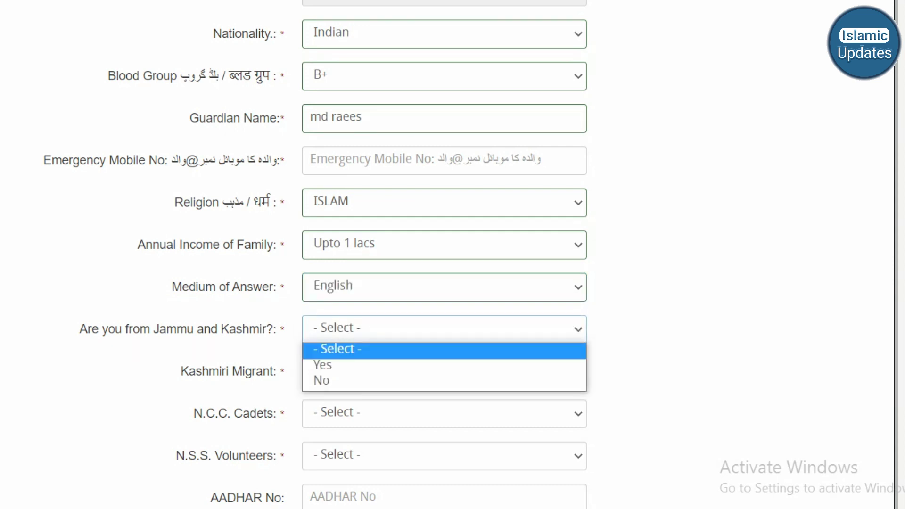
key("Down")
key("Down")
key("Up")
key("Return")
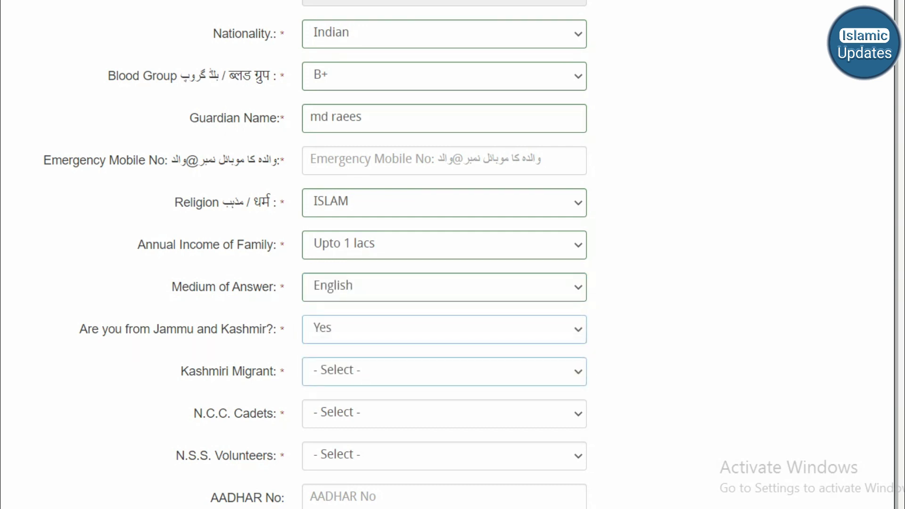
scroll(444, 254, "down", 4)
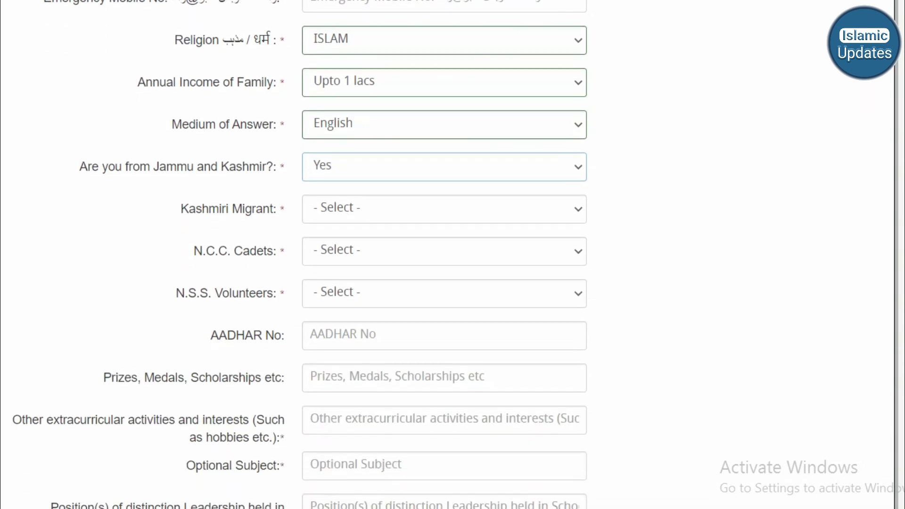
- Answer No for Kashmiri Migrant, N.C.C. Cadets and N.S.S. Volunteers
key("Tab")
key("alt+Down")
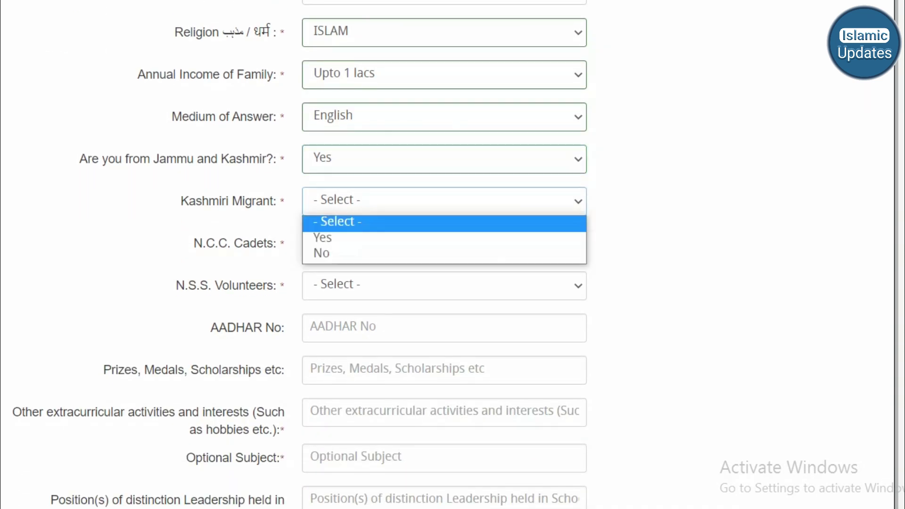
key("Down")
key("Down")
key("Return")
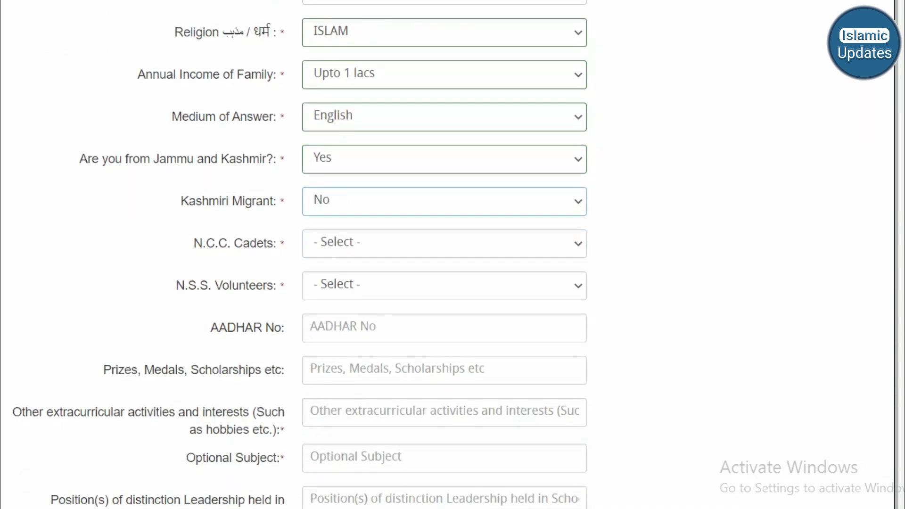
key("Tab")
key("alt+Down")
key("Down")
key("Down")
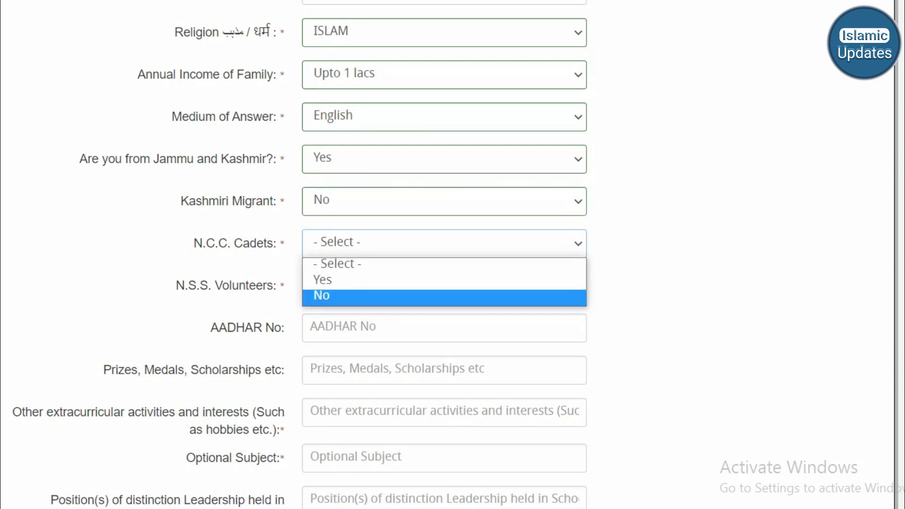
key("Return")
key("Tab")
key("alt+Down")
key("Down")
key("Down")
key("Return")
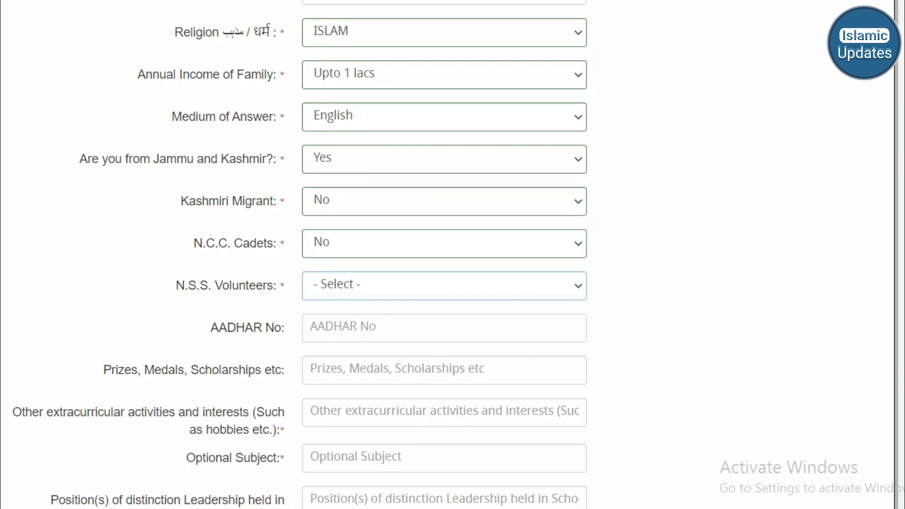
key("Tab")
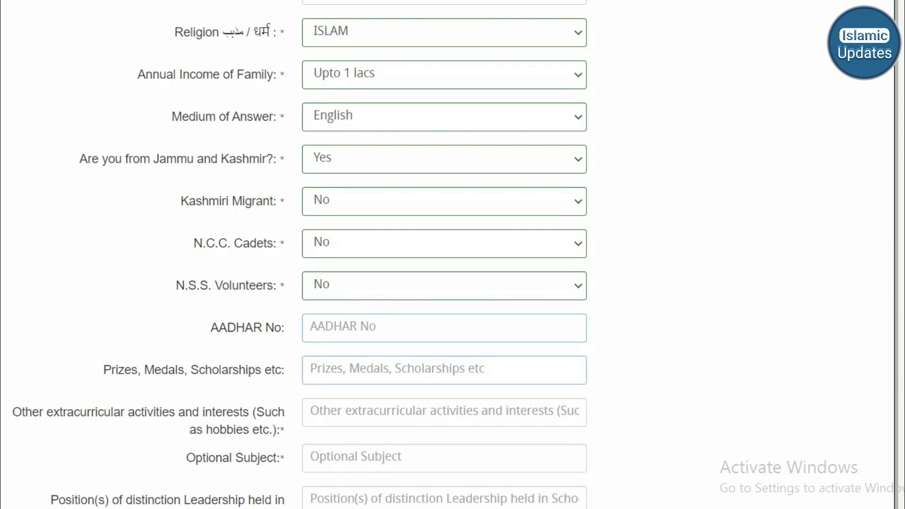
- Review the address section, toggling the copy-permanent-address option on and back off
scroll(452, 254, "down", 5)
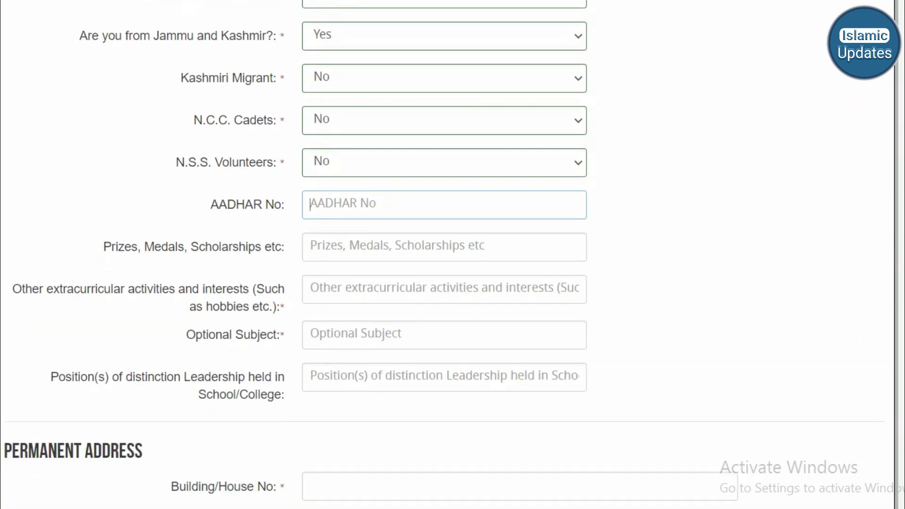
scroll(452, 254, "down", 1)
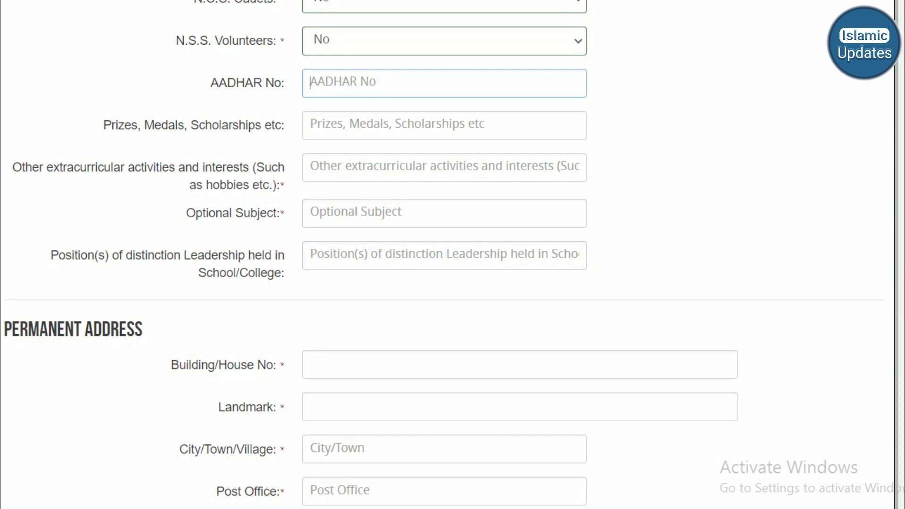
scroll(452, 255, "down", 6)
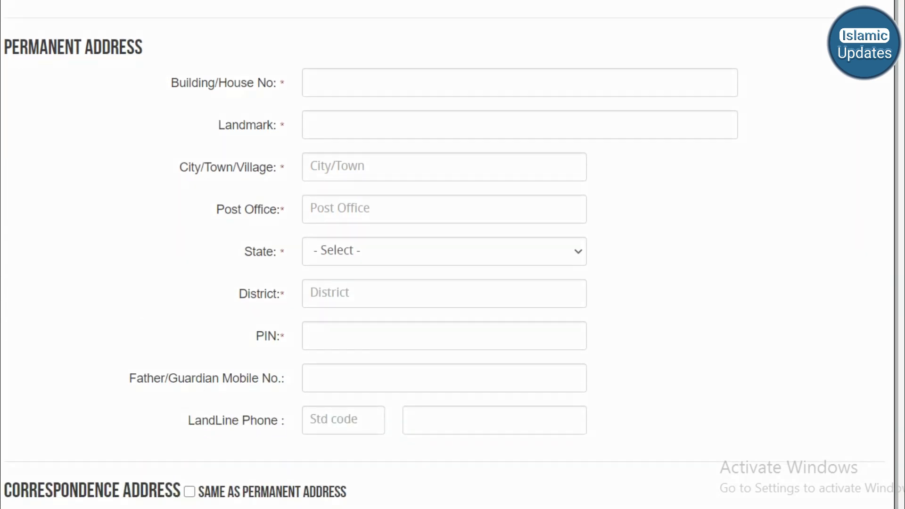
key("Tab")
key("Tab")
key("Tab")
scroll(452, 255, "down", 8)
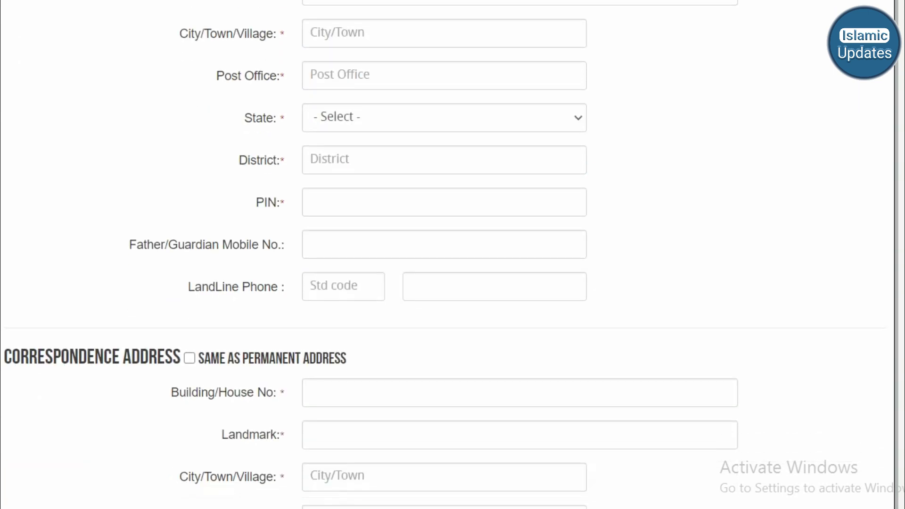
left_click(518, 134)
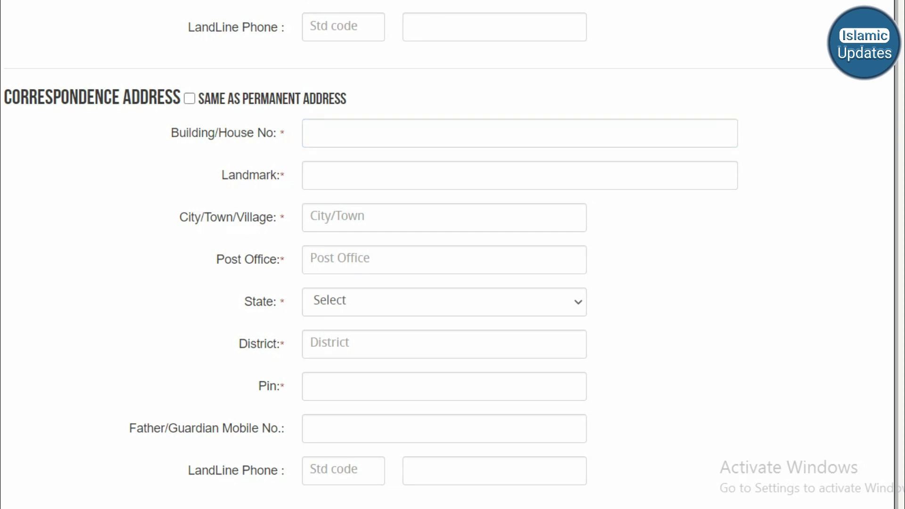
left_click(190, 98)
left_click(190, 98)
scroll(452, 254, "down", 5)
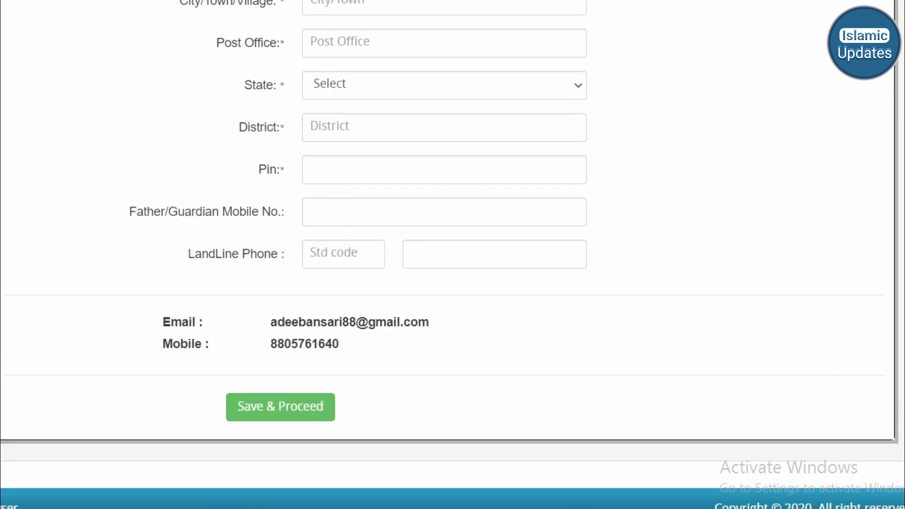
scroll(452, 254, "up", 15)
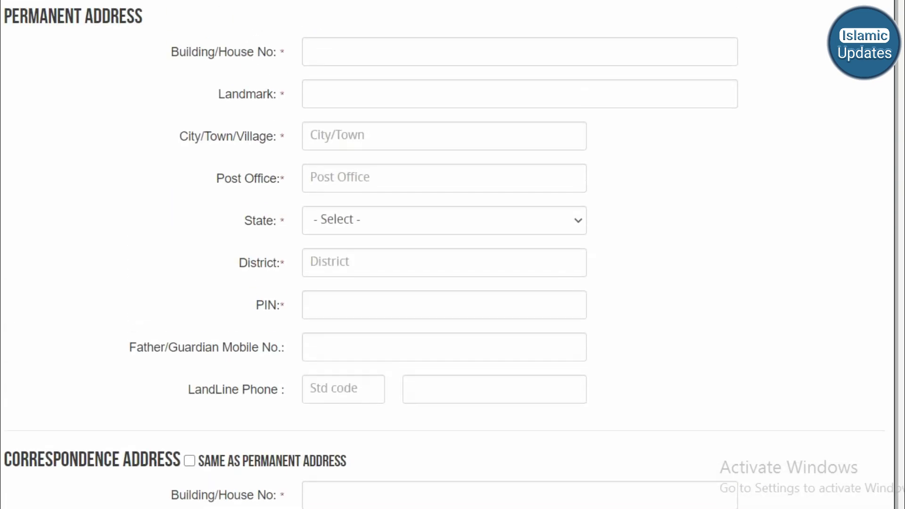
scroll(452, 255, "down", 15)
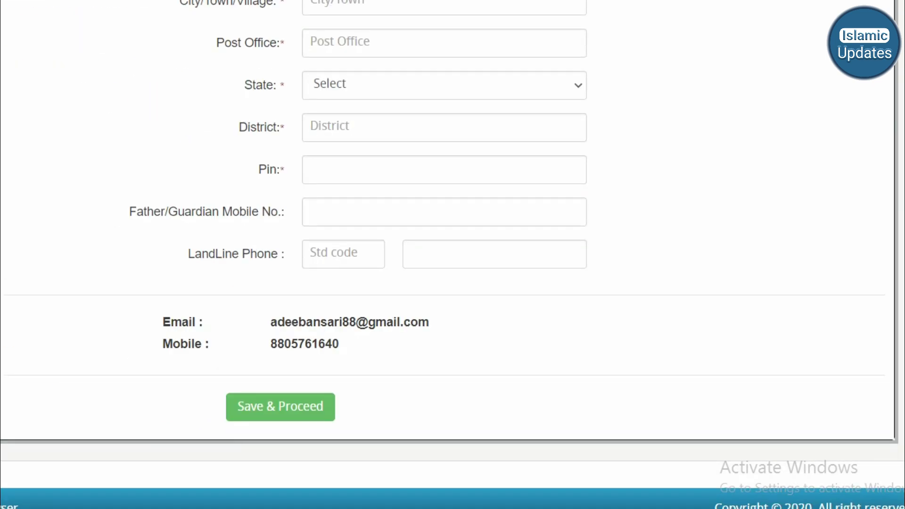
- Attempt Save & Proceed, dismiss the mandatory-fields alert, and scroll back up the form
left_click(280, 407)
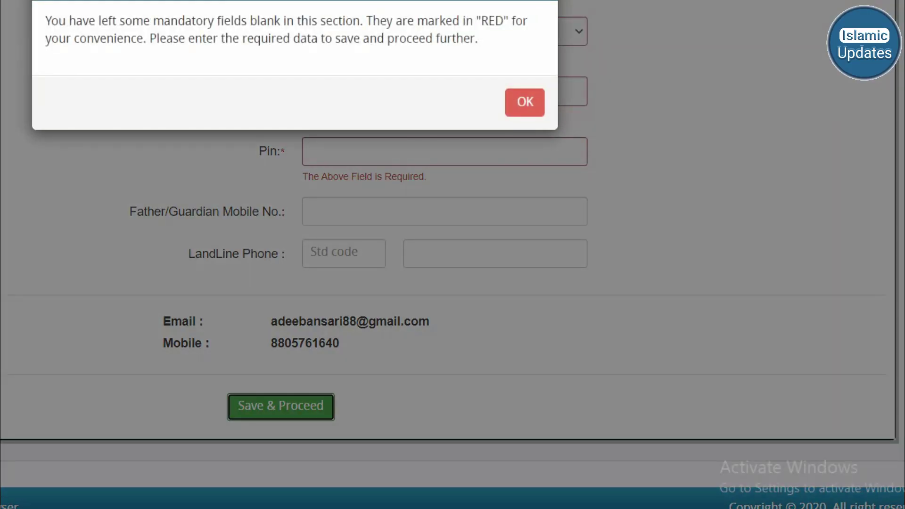
key("Return")
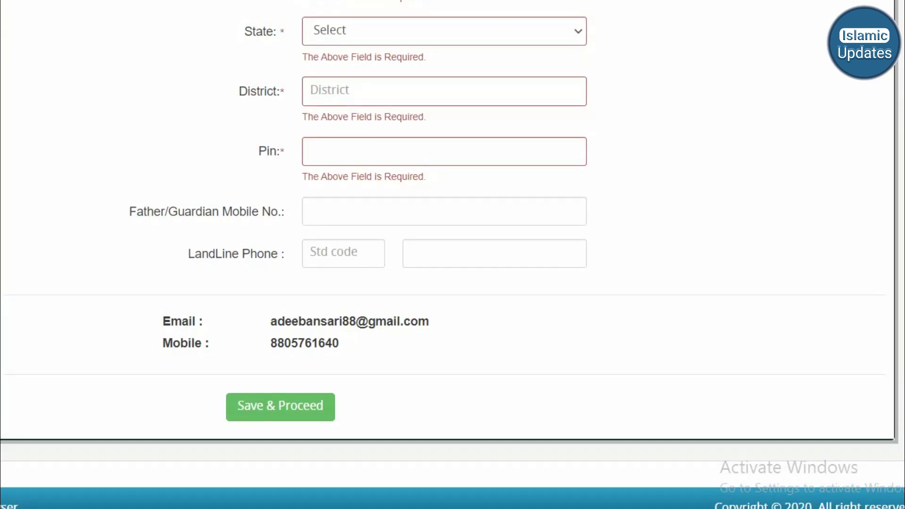
scroll(453, 254, "up", 10)
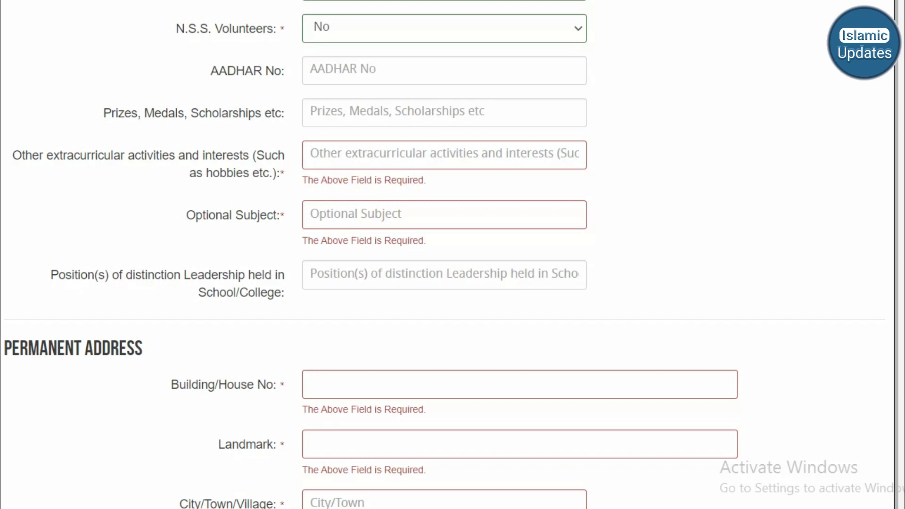
scroll(452, 254, "up", 15)
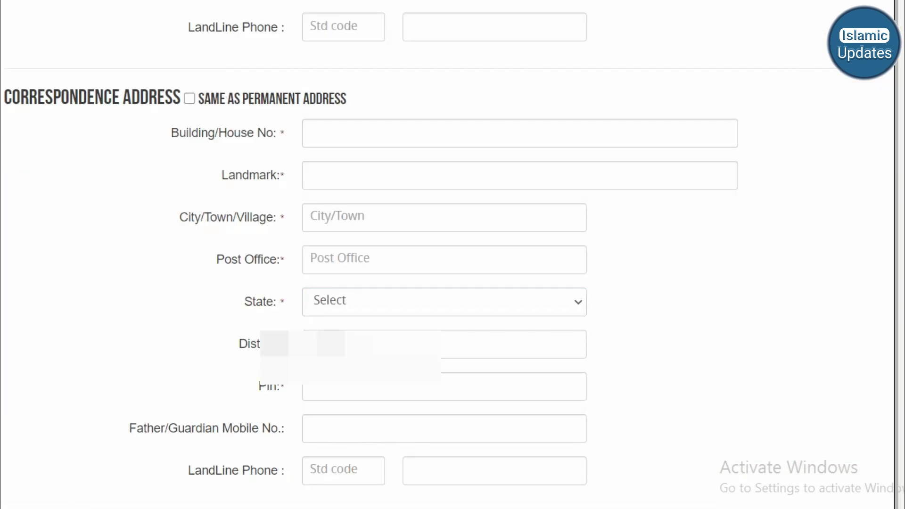
- Highlight the 100KB size limits in the photo and signature upload notes
scroll(453, 254, "down", 5)
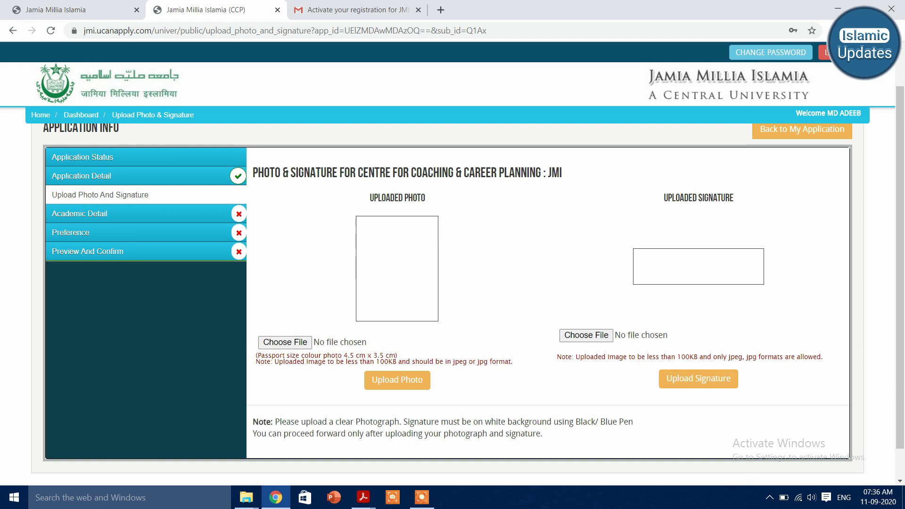
left_click_drag(376, 361, 405, 362)
left_click_drag(677, 357, 707, 357)
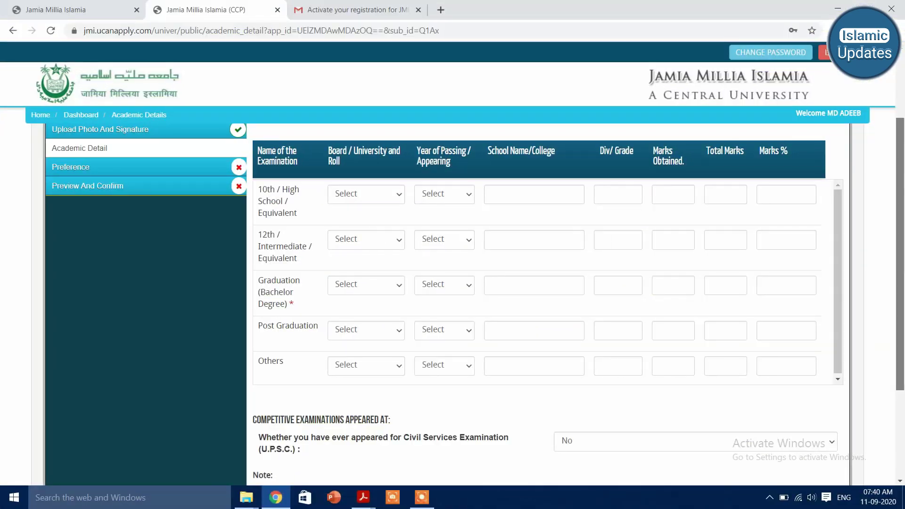
scroll(537, 282, "down", 1)
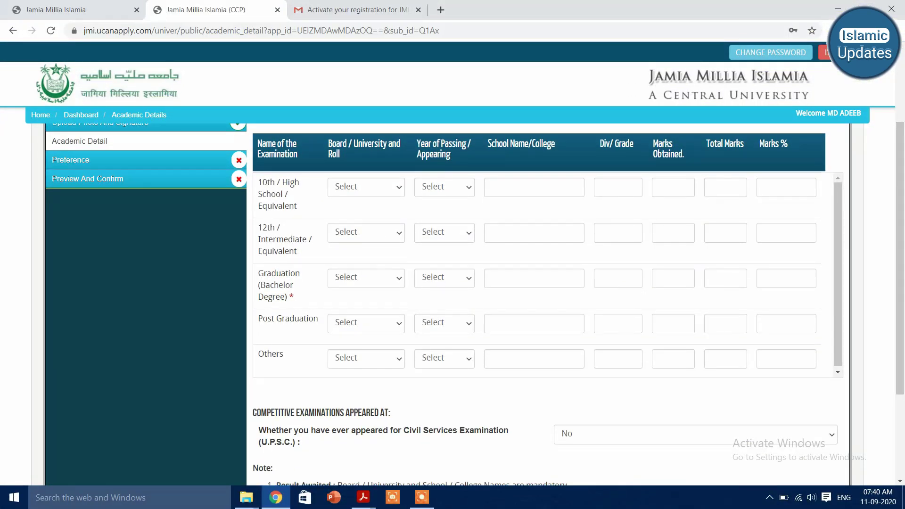
- Open and close the 10th-row Board list without choosing, leaving the academic rows empty
left_click(366, 187)
left_click(366, 187)
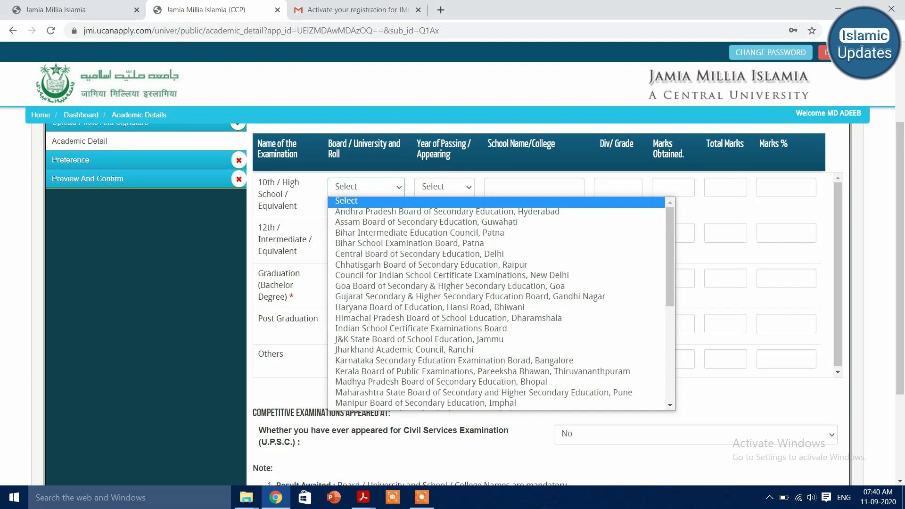
key("Down")
key("Up")
key("Escape")
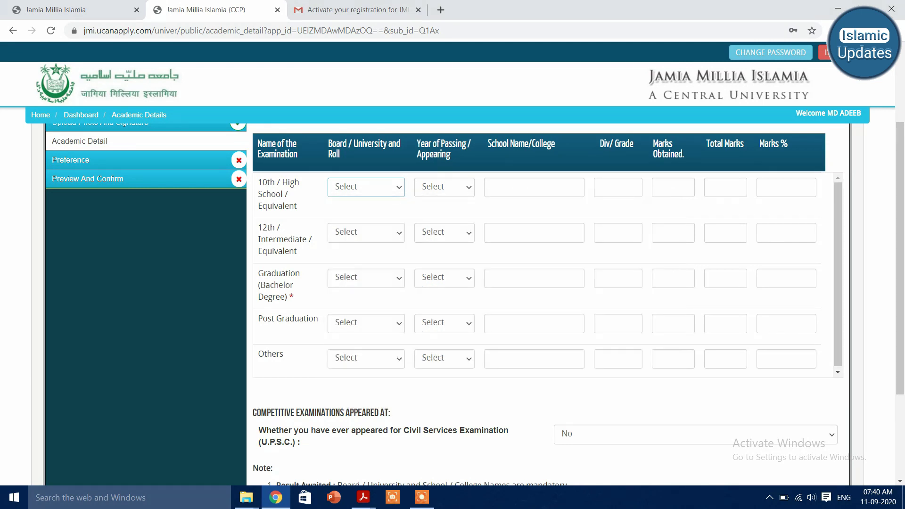
key("Tab")
key("Tab")
left_click_drag(262, 227, 293, 298)
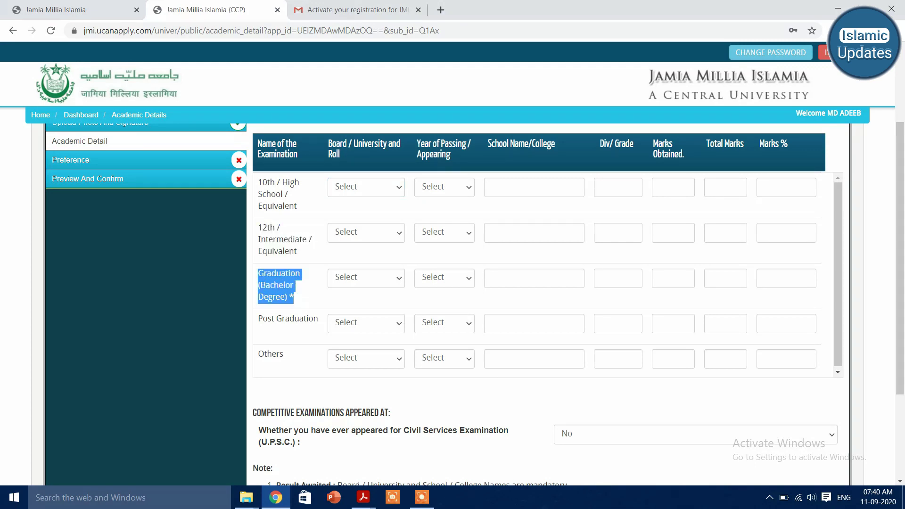
left_click(293, 298)
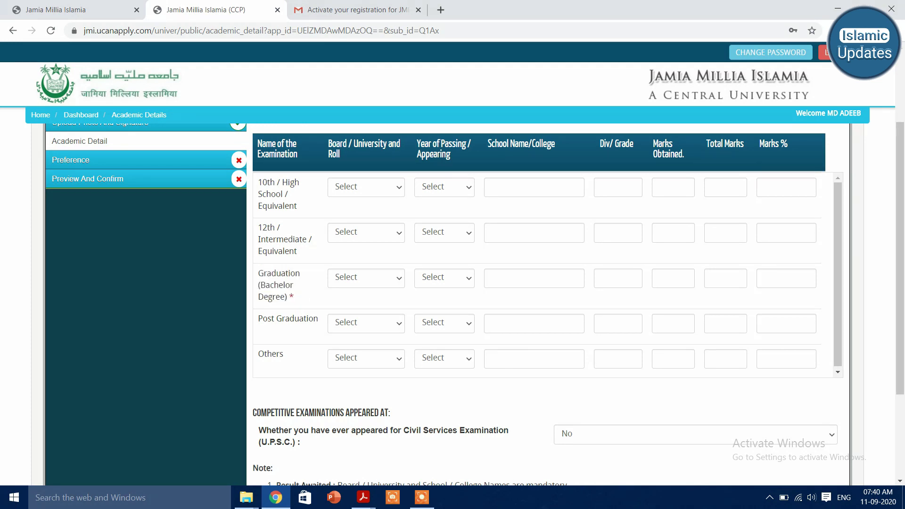
- Keep the UPSC question answered No
scroll(537, 274, "down", 1)
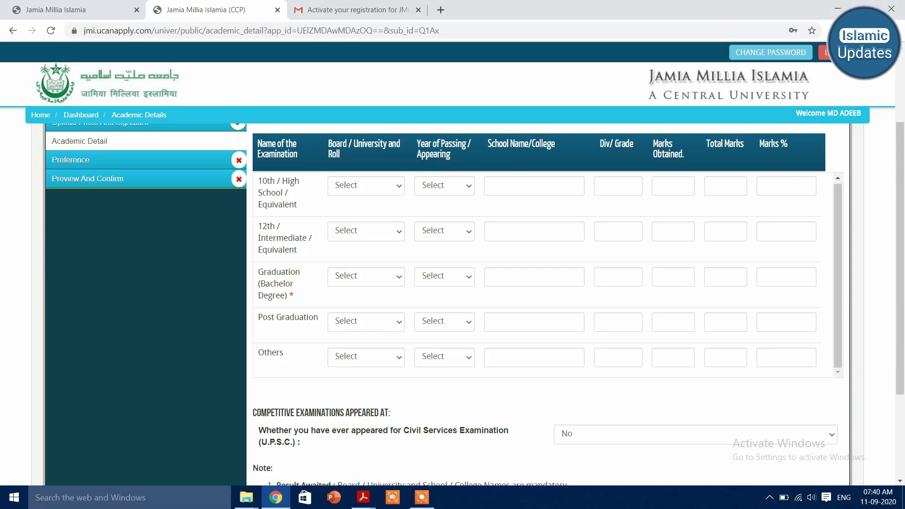
scroll(537, 273, "down", 1)
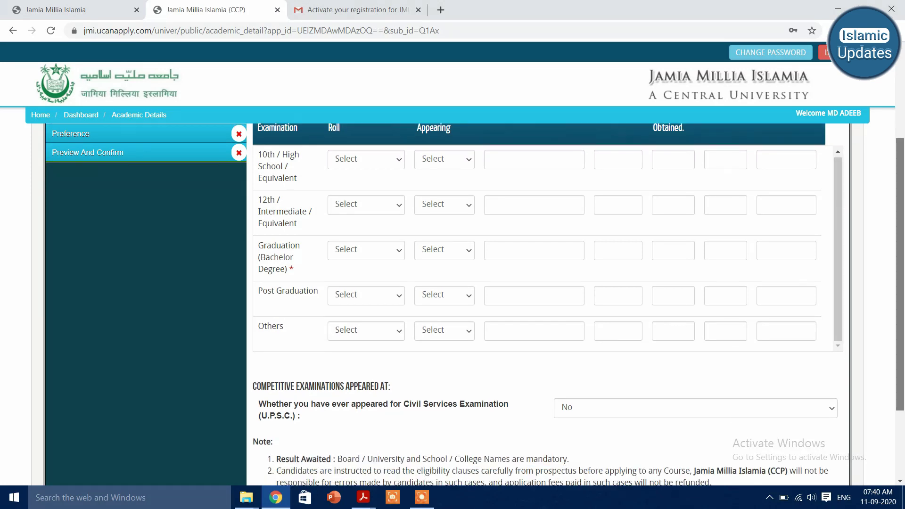
scroll(537, 273, "down", 2)
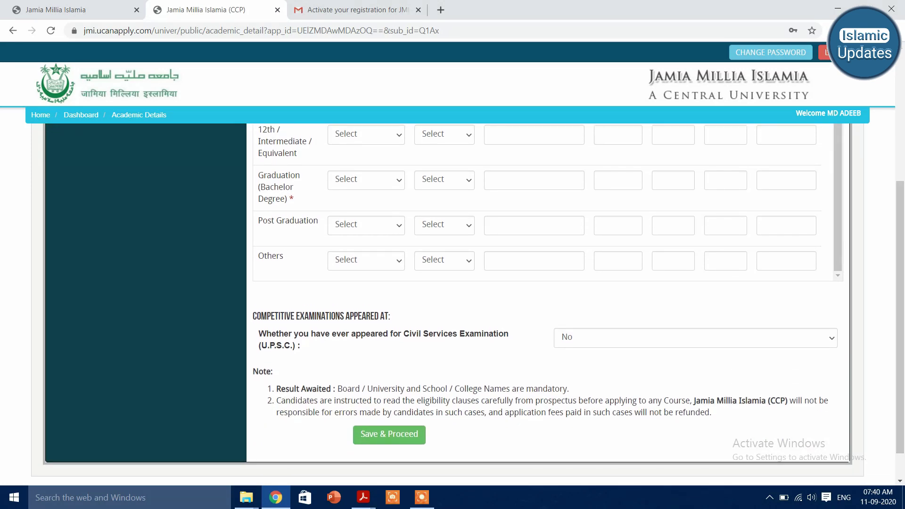
left_click(695, 337)
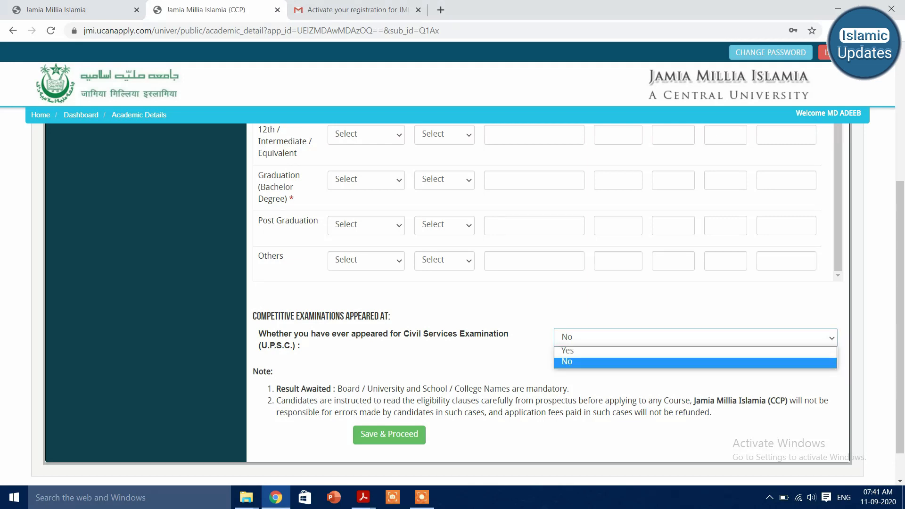
key("Up")
key("Down")
key("Return")
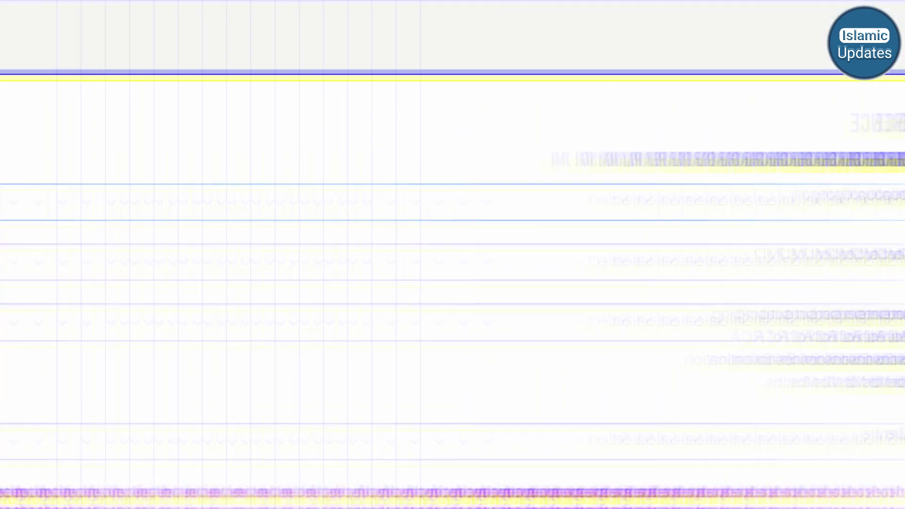
- Set the Reservation Category to Minority
left_click(323, 216)
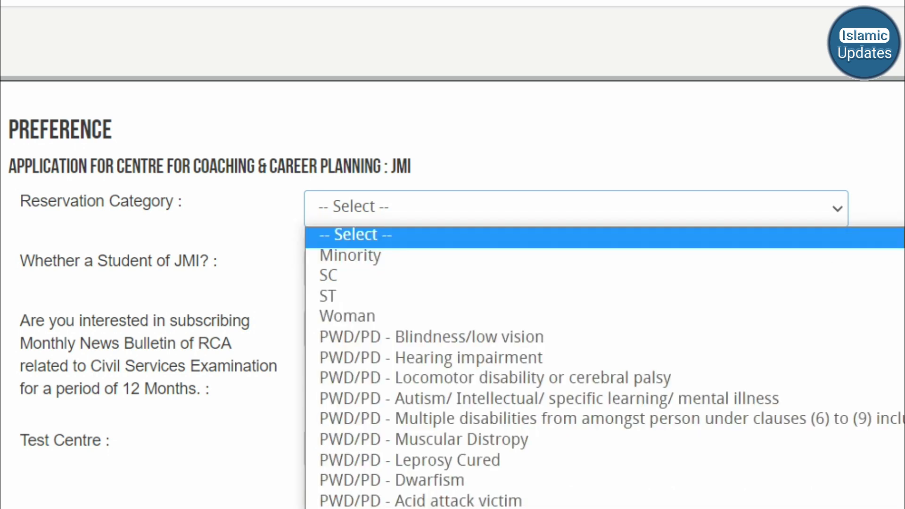
key("Down")
key("Down")
key("Down")
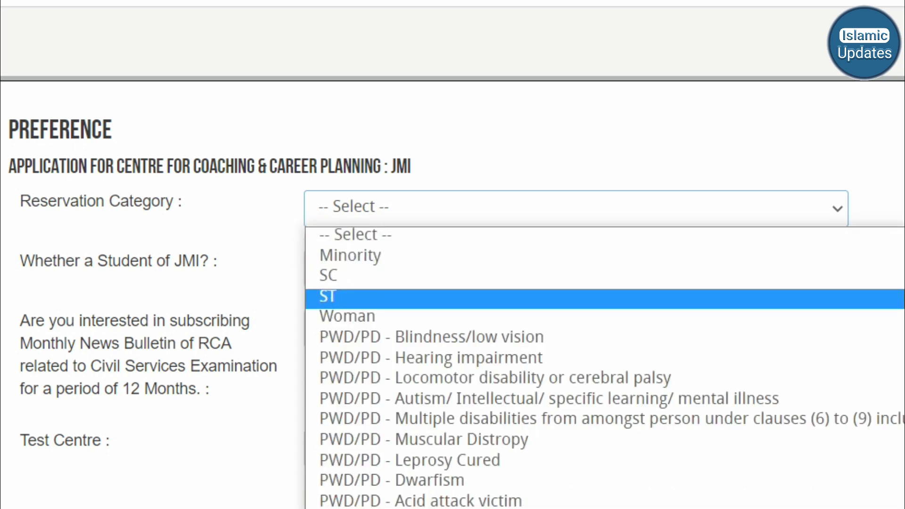
key("Up")
key("Up")
key("Up")
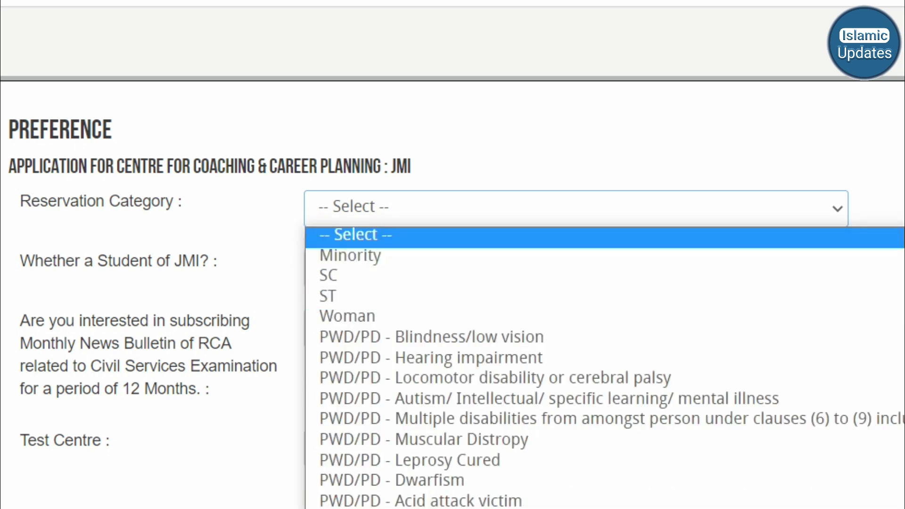
scroll(604, 368, "down", 2)
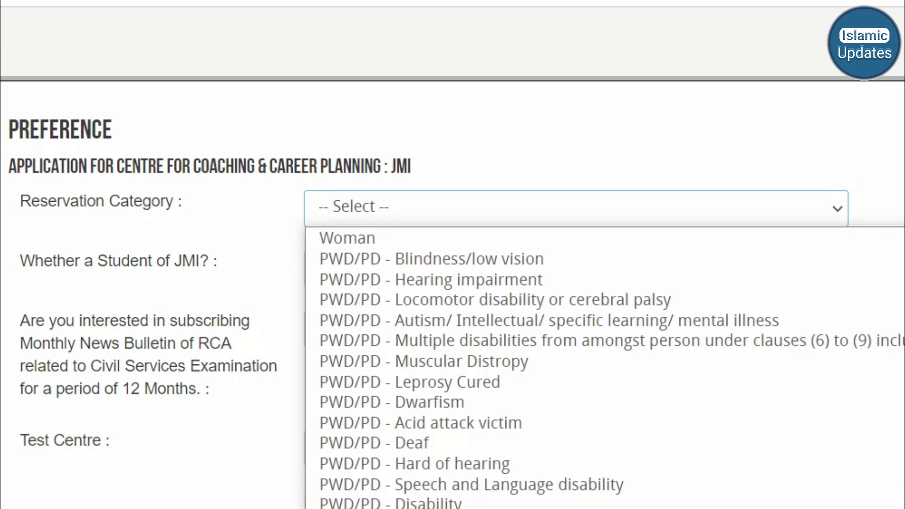
scroll(605, 368, "up", 2)
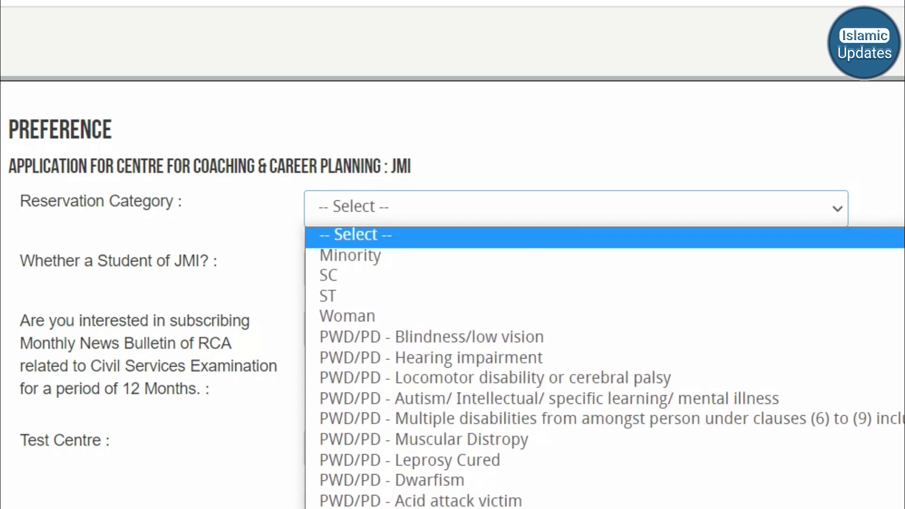
scroll(605, 368, "down", 2)
scroll(605, 368, "up", 2)
left_click(349, 255)
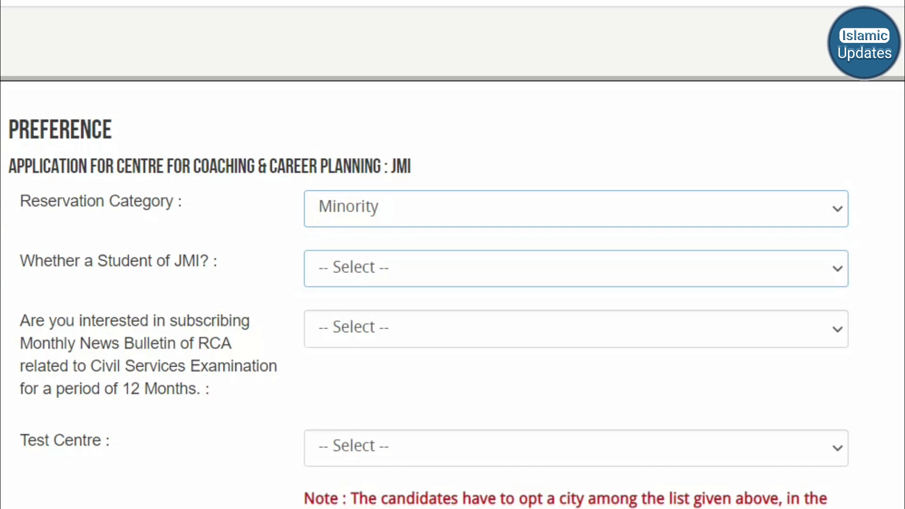
- Answer No to being a JMI student and to the monthly news bulletin subscription
left_click(574, 267)
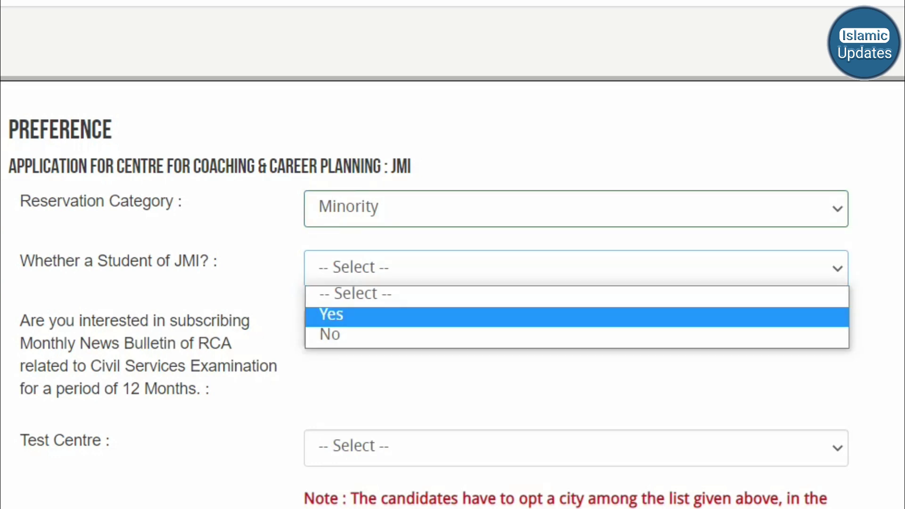
key("Down")
key("Return")
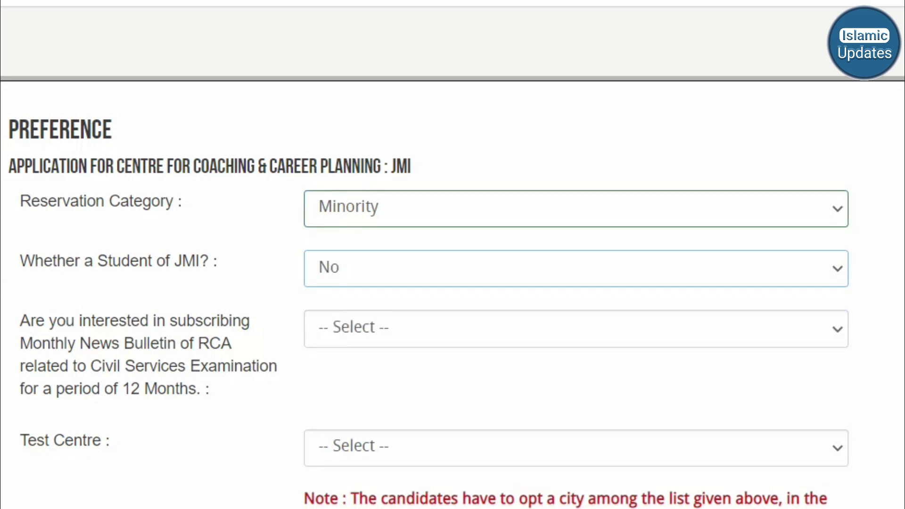
left_click(574, 328)
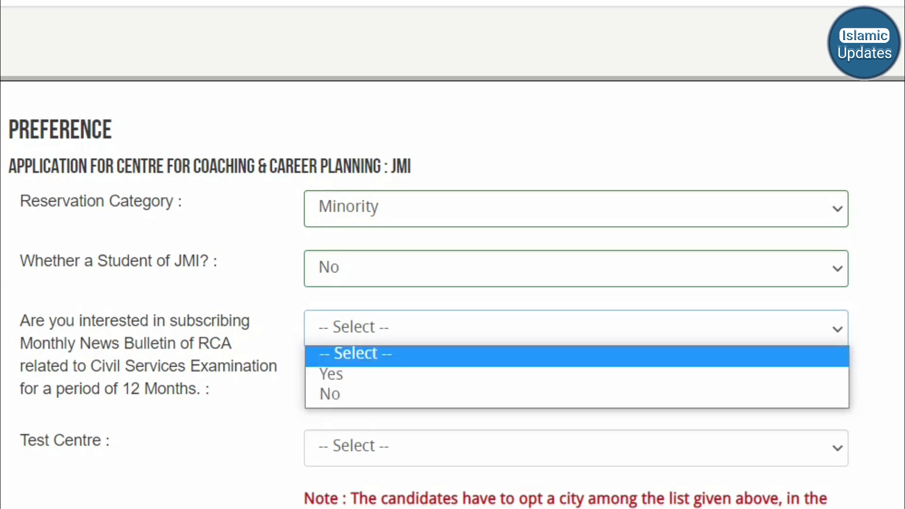
key("Down")
key("Down")
key("Return")
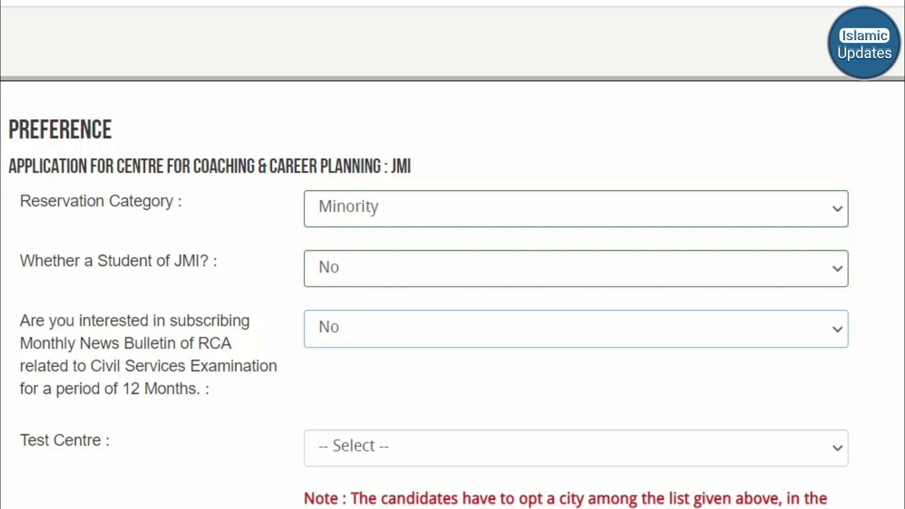
scroll(453, 254, "down", 3)
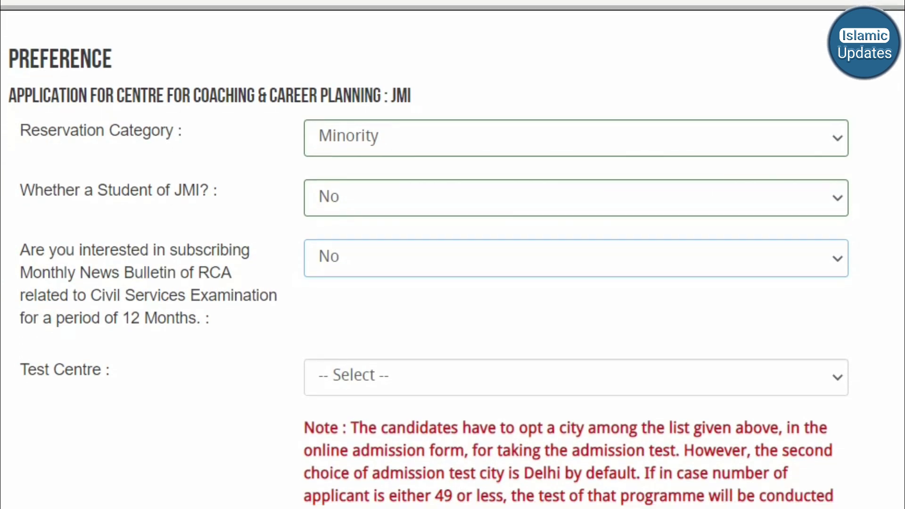
scroll(452, 254, "down", 1)
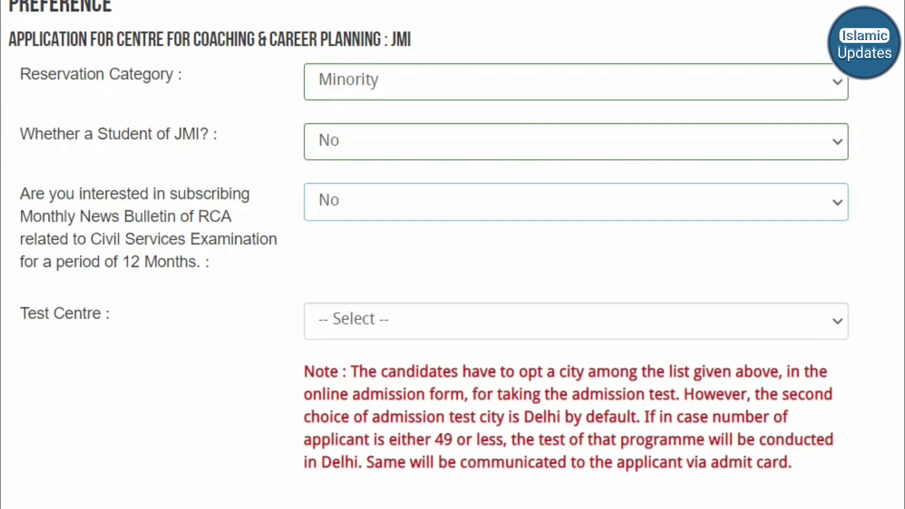
left_click(576, 321)
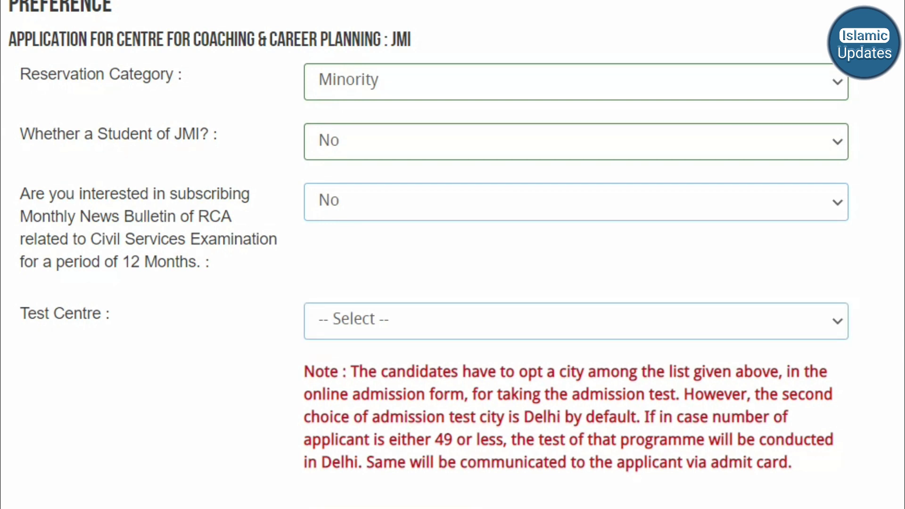